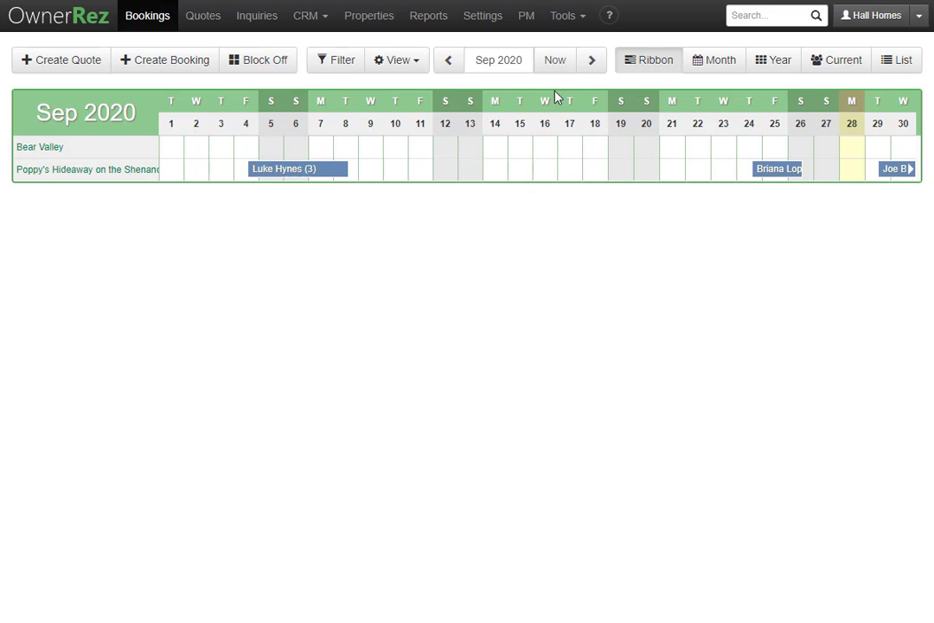
# Step: Open the Listing Quality Analyzer, keep both properties selected, and re-run the analysis
pyautogui.click(567, 21)
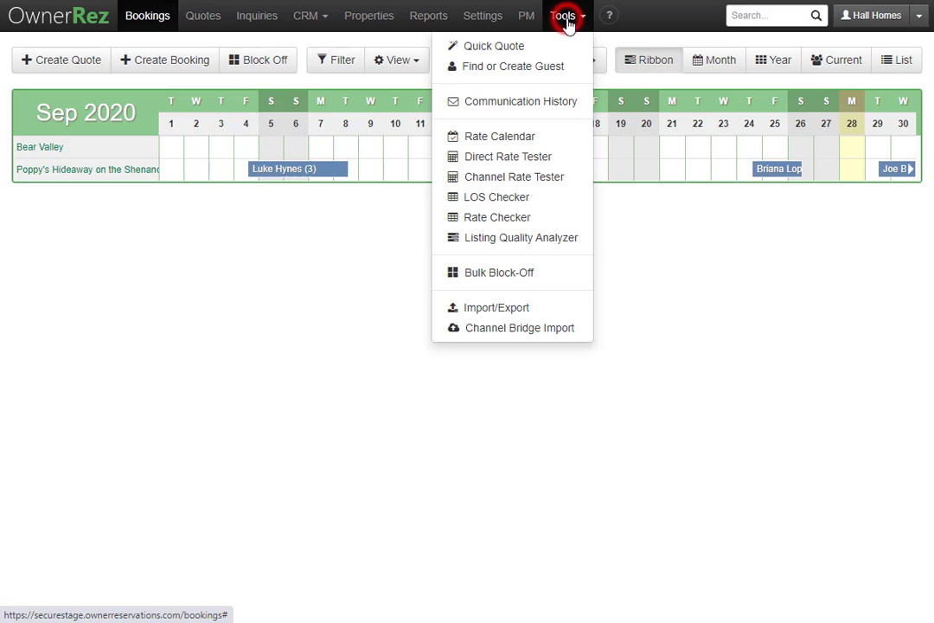
pyautogui.click(552, 246)
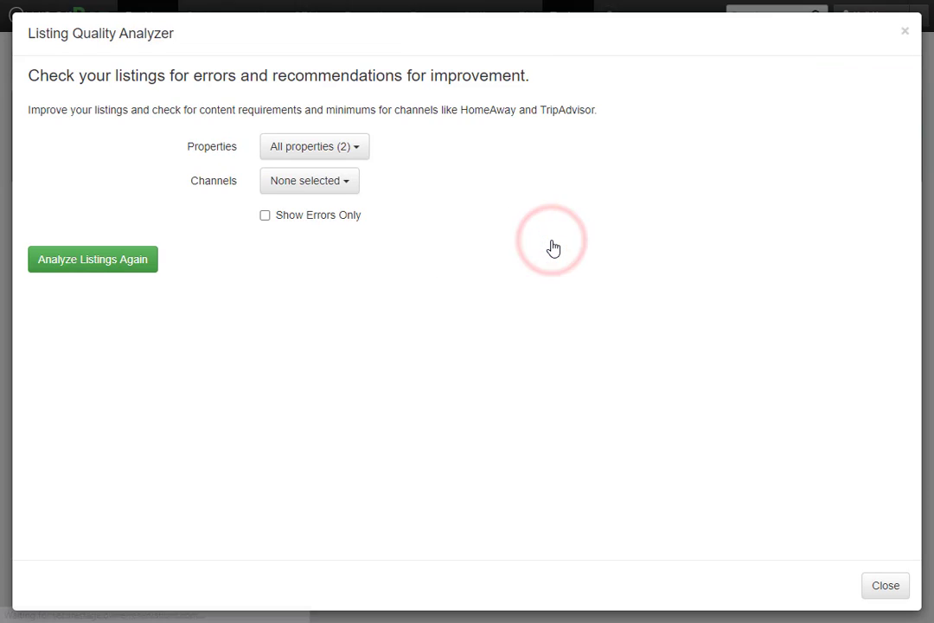
pyautogui.click(332, 157)
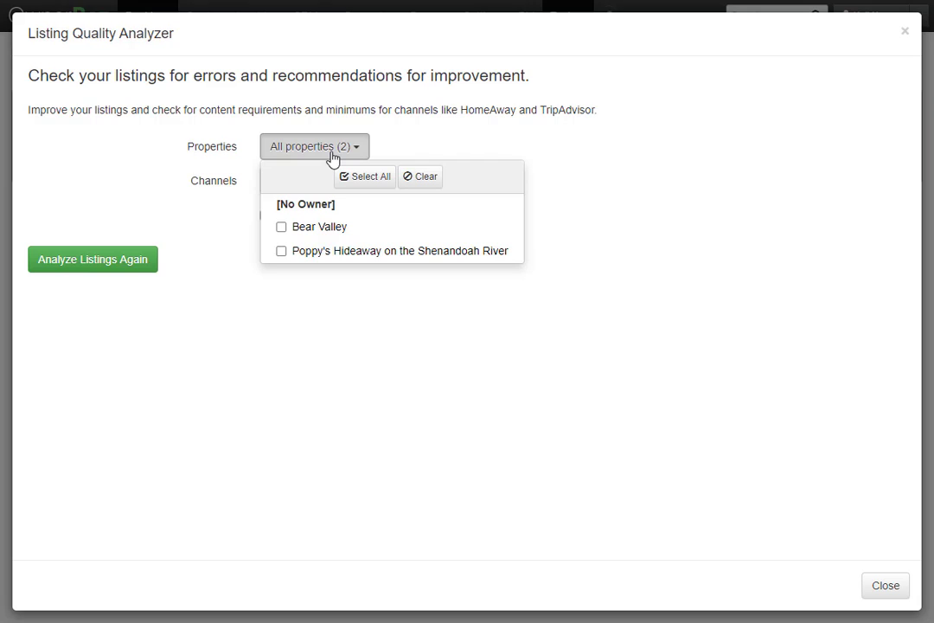
pyautogui.click(332, 156)
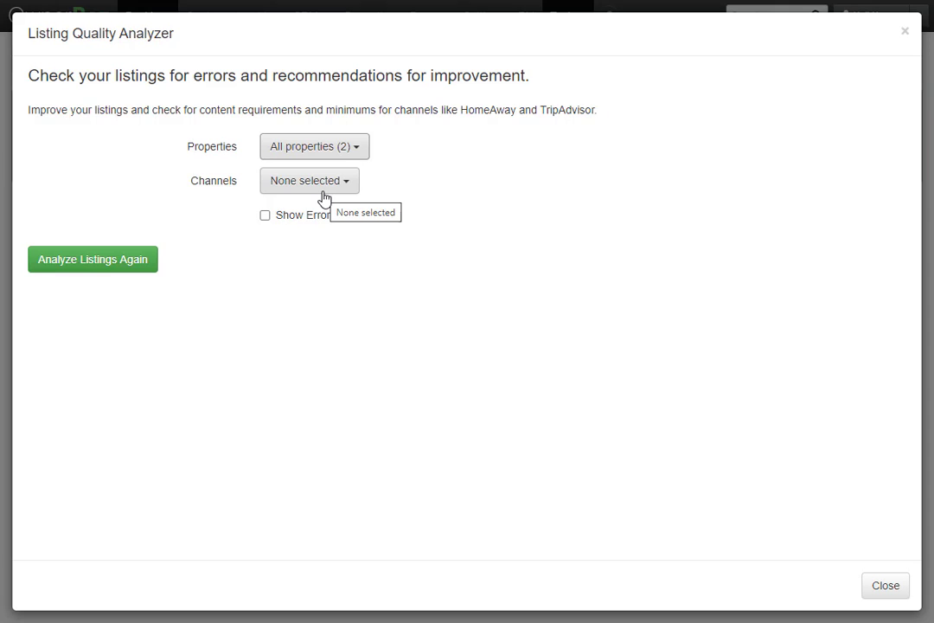
pyautogui.click(100, 274)
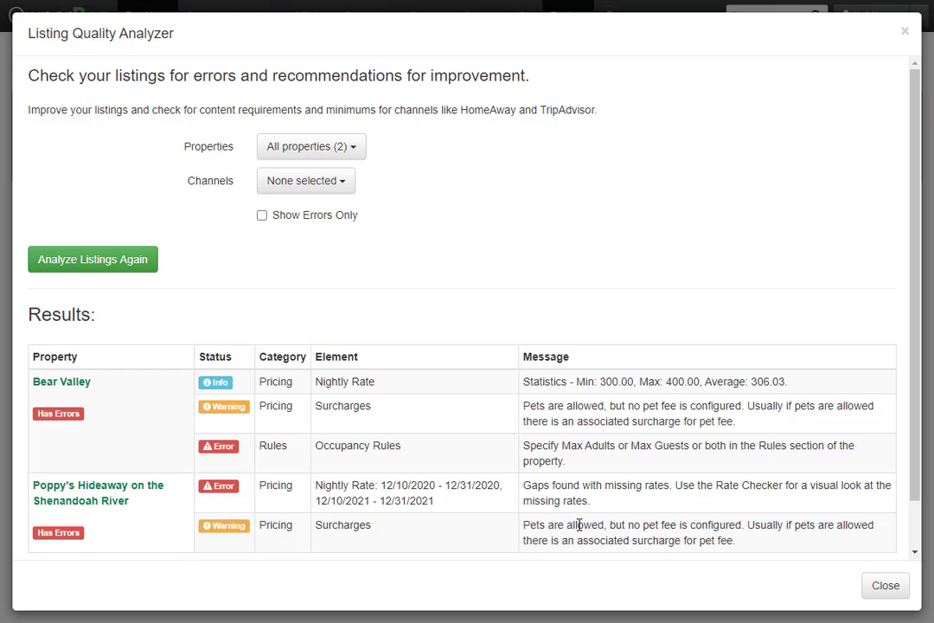
# Step: Close the analyzer after reviewing the errors and warnings, returning to the bookings calendar
pyautogui.click(900, 593)
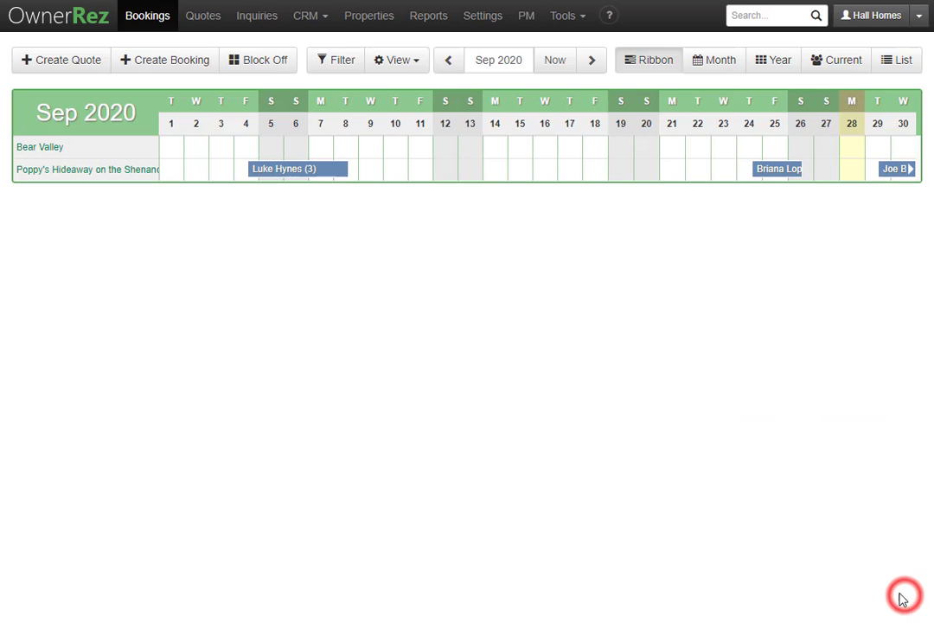
# Step: Create a new surcharge named Pet Fee with an amount of 50
pyautogui.click(483, 15)
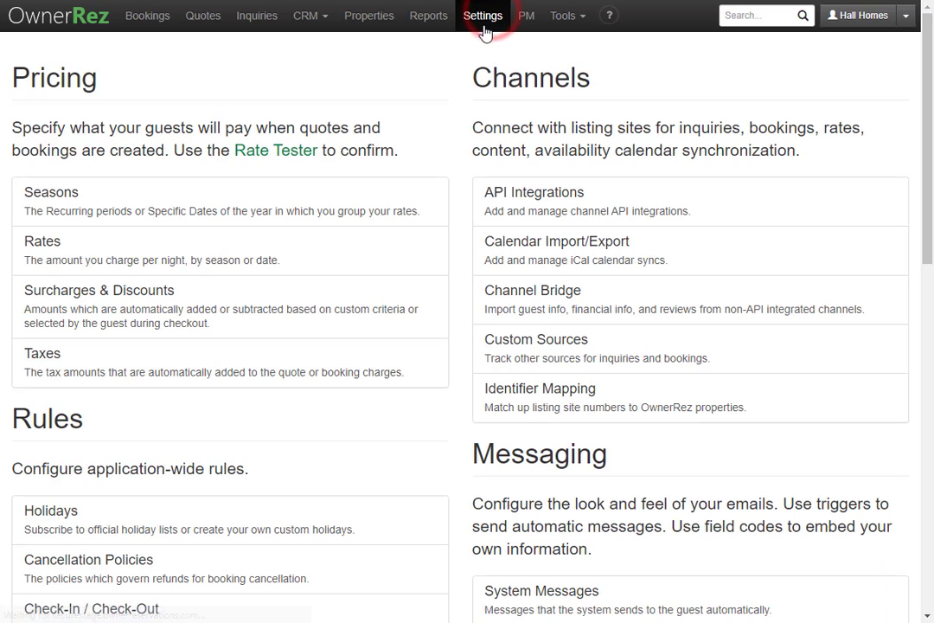
pyautogui.click(350, 308)
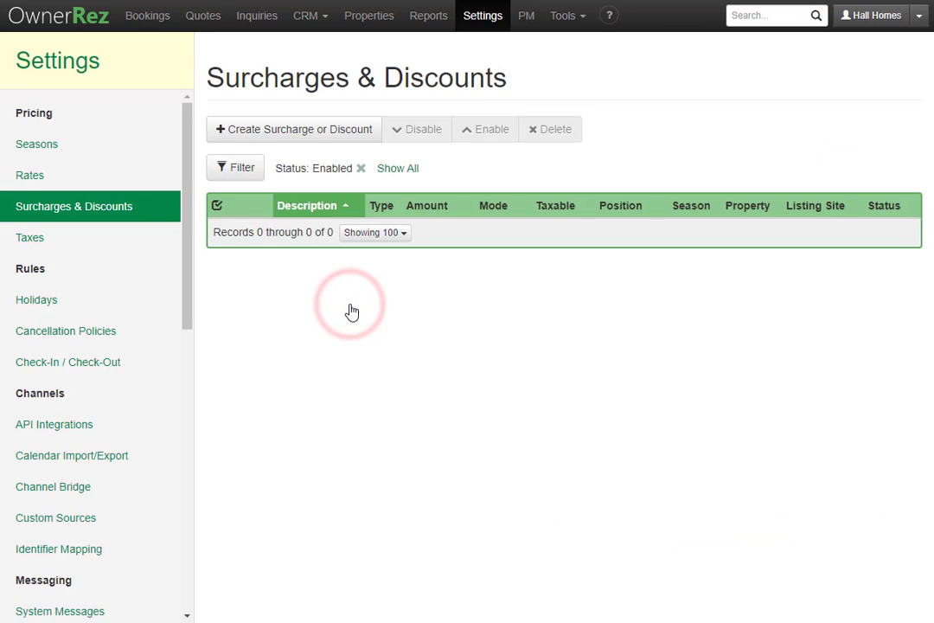
pyautogui.click(309, 139)
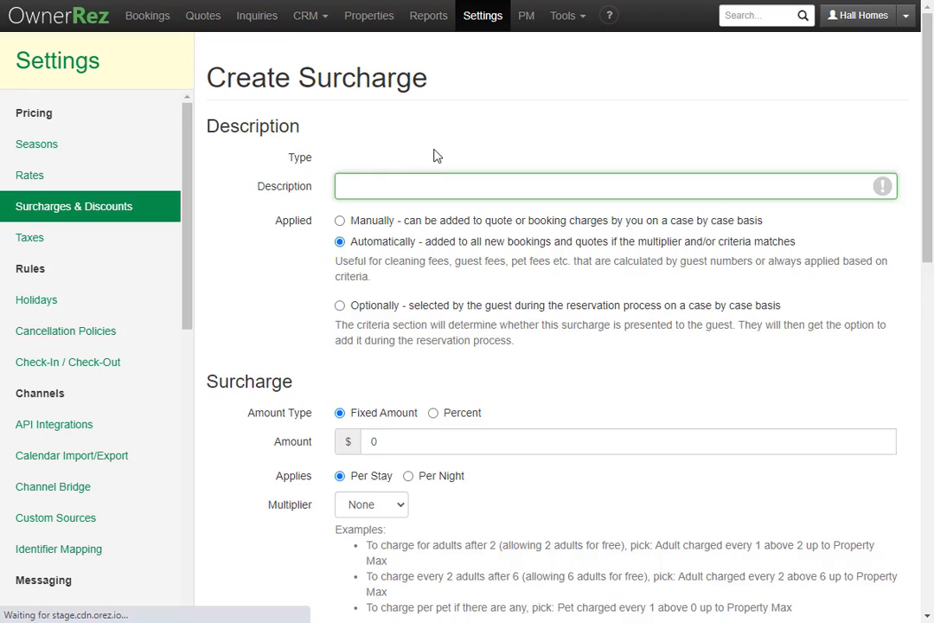
pyautogui.write('Pet Fee')
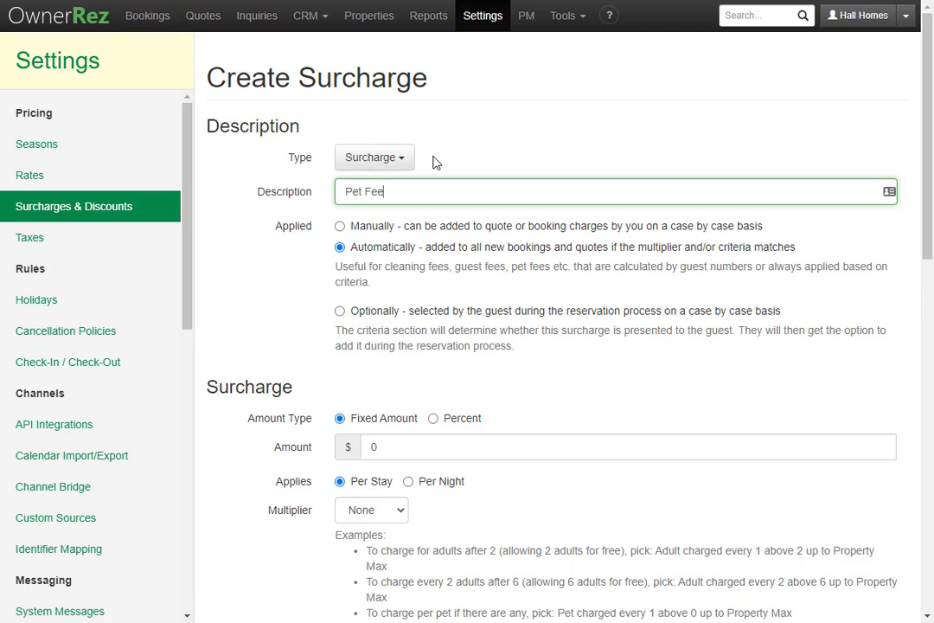
pyautogui.click(442, 451)
pyautogui.write('50')
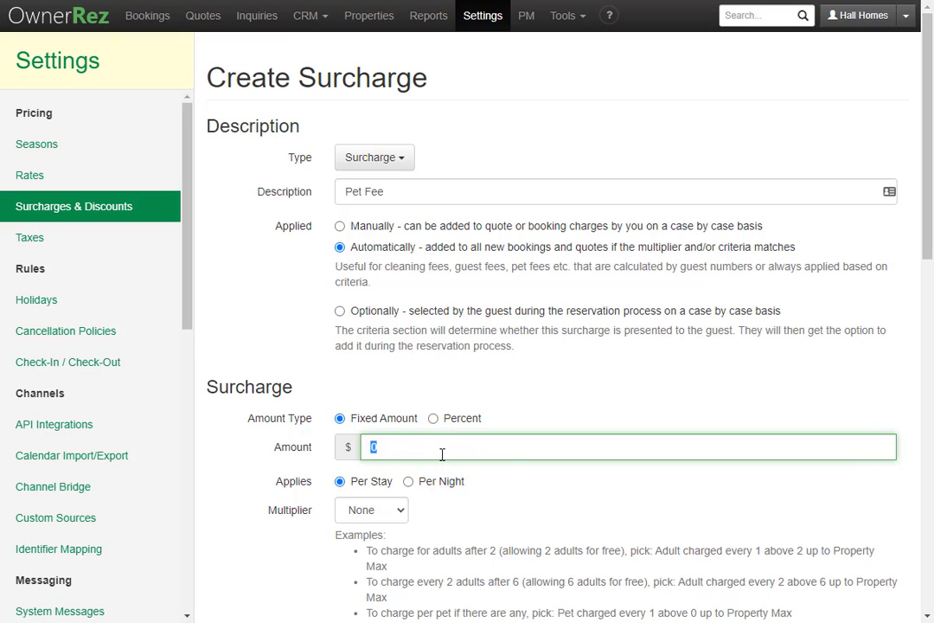
# Step: Make the Pet Fee surcharge charged per pet and save it
pyautogui.click(379, 507)
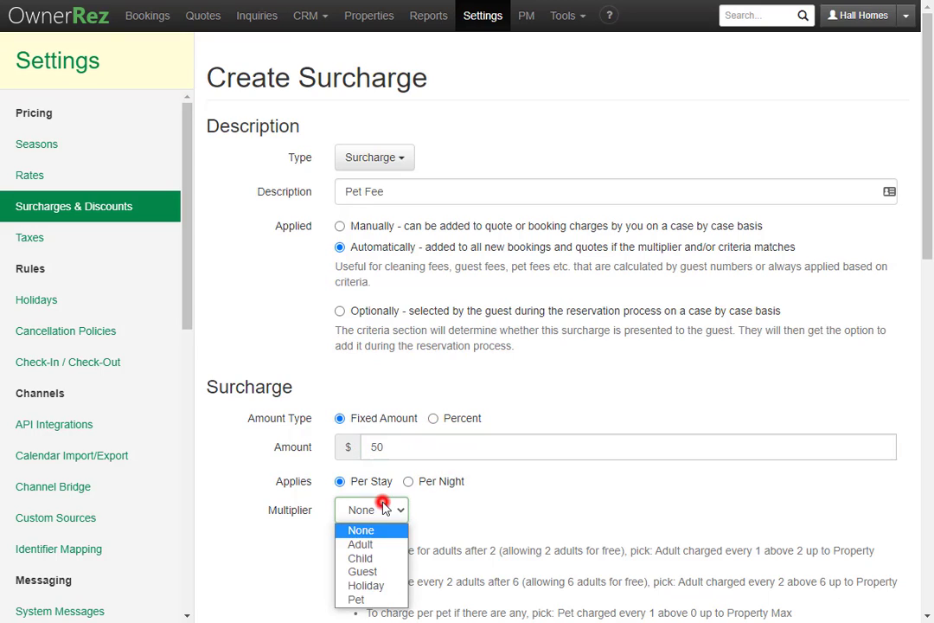
pyautogui.click(362, 598)
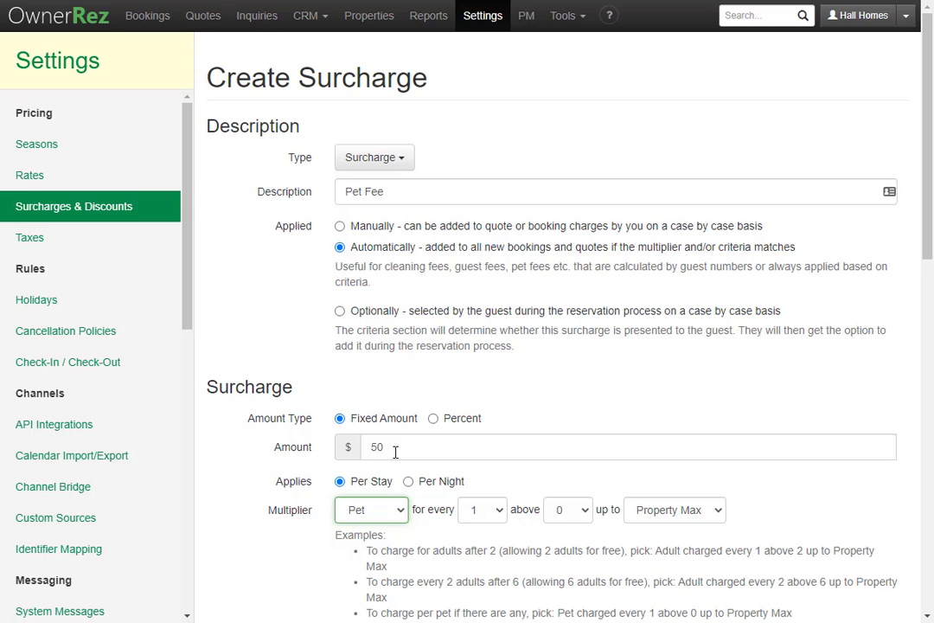
pyautogui.scroll(-4, 396, 452)
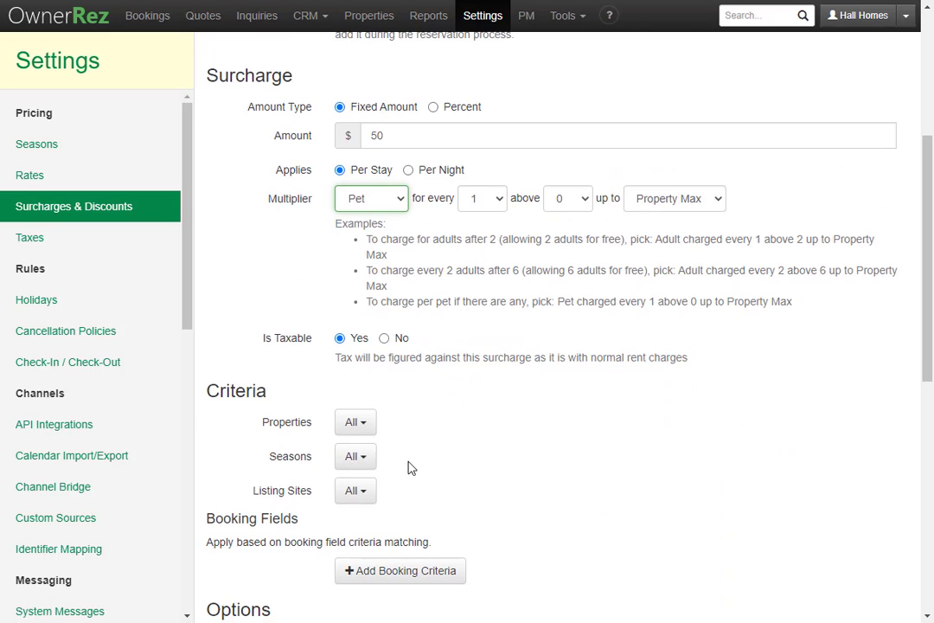
pyautogui.scroll(-3, 391, 463)
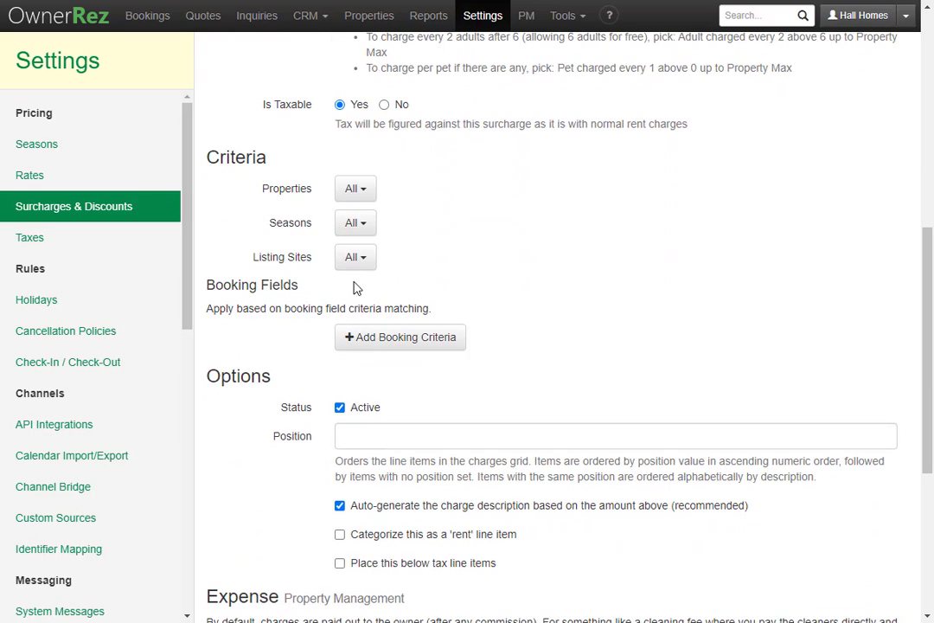
pyautogui.scroll(-2, 294, 486)
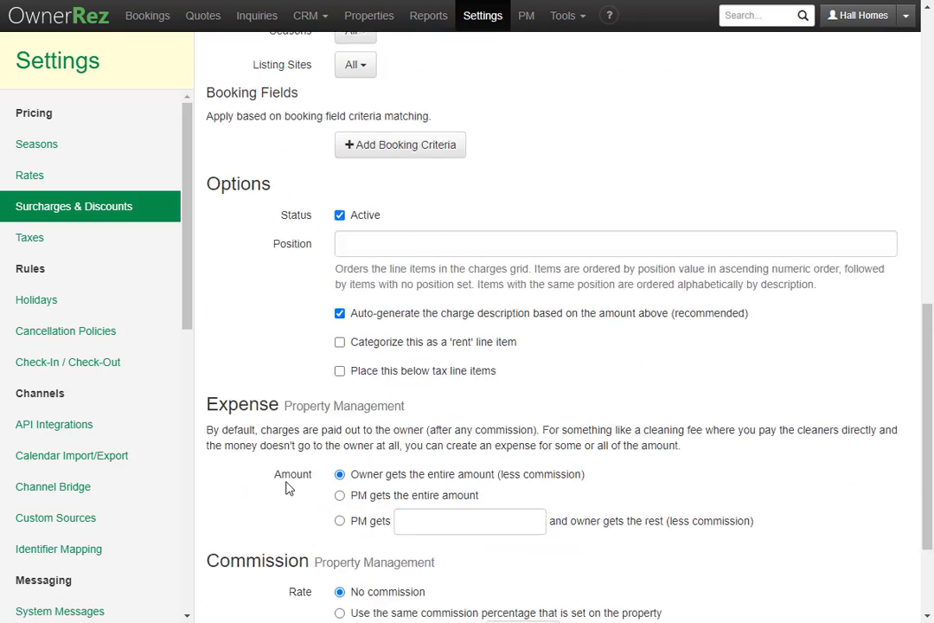
pyautogui.scroll(-2, 288, 488)
pyautogui.click(248, 540)
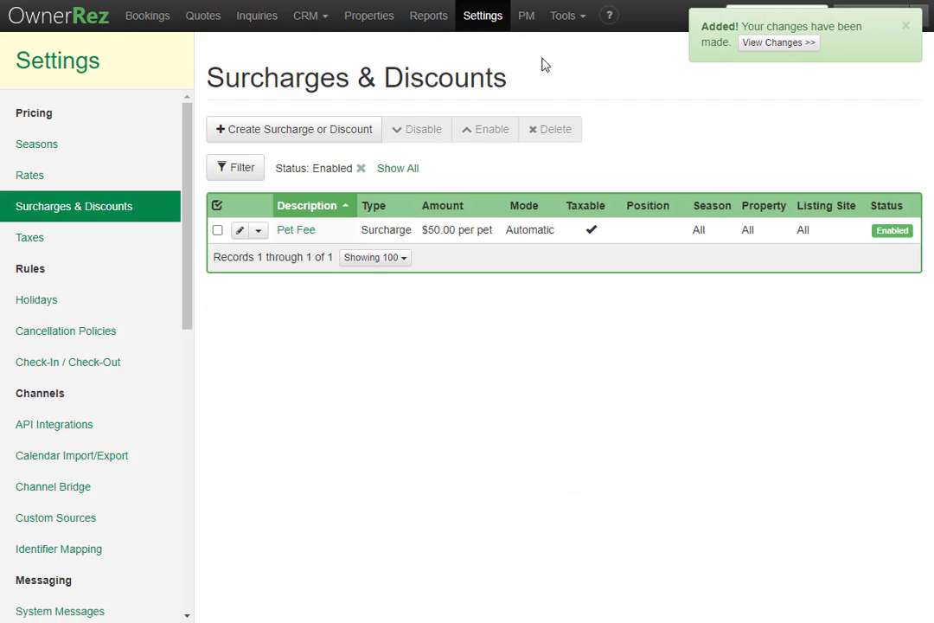
# Step: Re-run the Listing Quality Analyzer and open Bear Valley's General Info page from the results
pyautogui.click(568, 15)
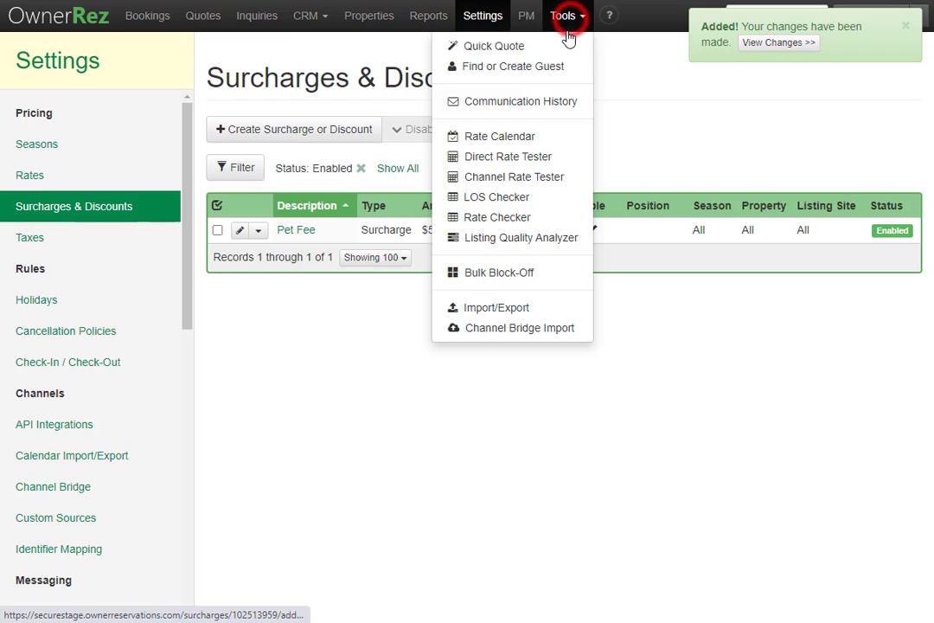
pyautogui.click(539, 238)
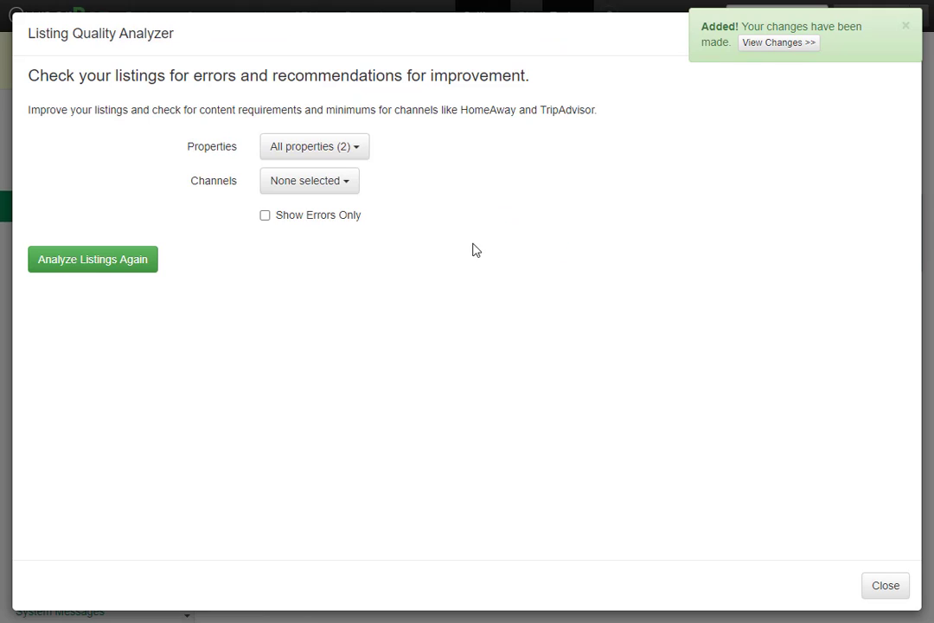
pyautogui.click(93, 265)
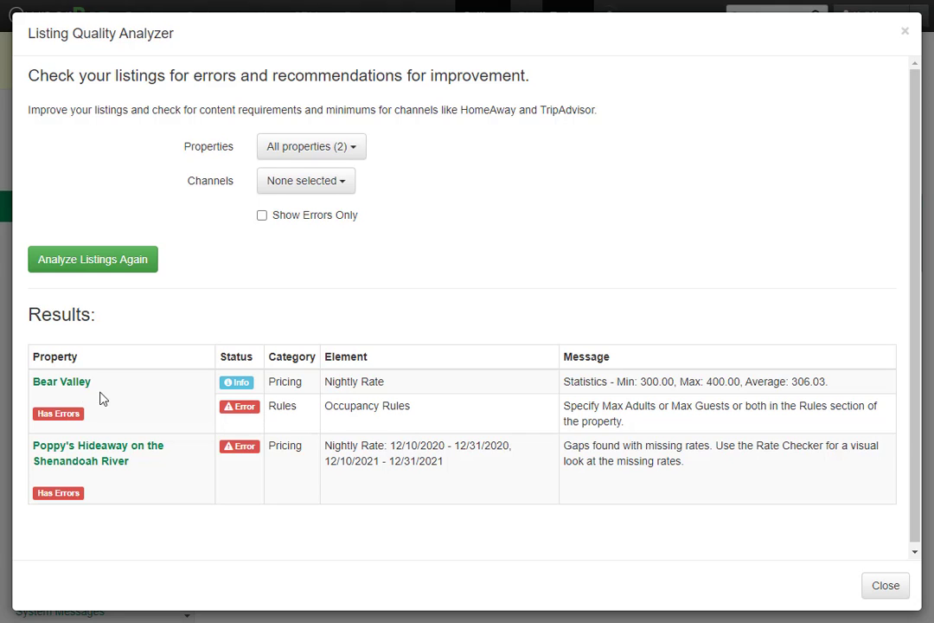
pyautogui.click(59, 383)
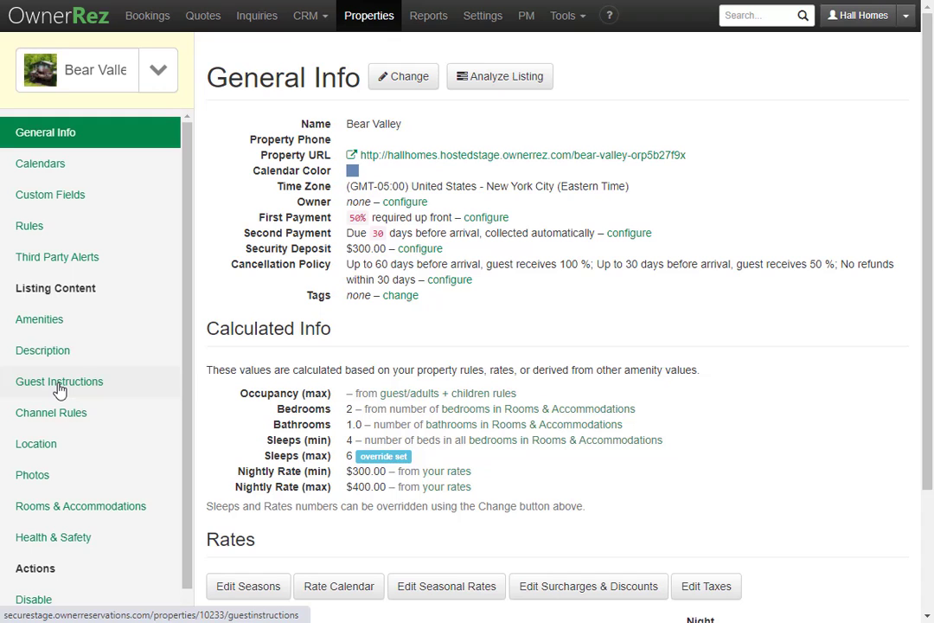
# Step: Set Bear Valley's rules to a maximum of 6 guests and up to 2 pets, then save
pyautogui.click(81, 232)
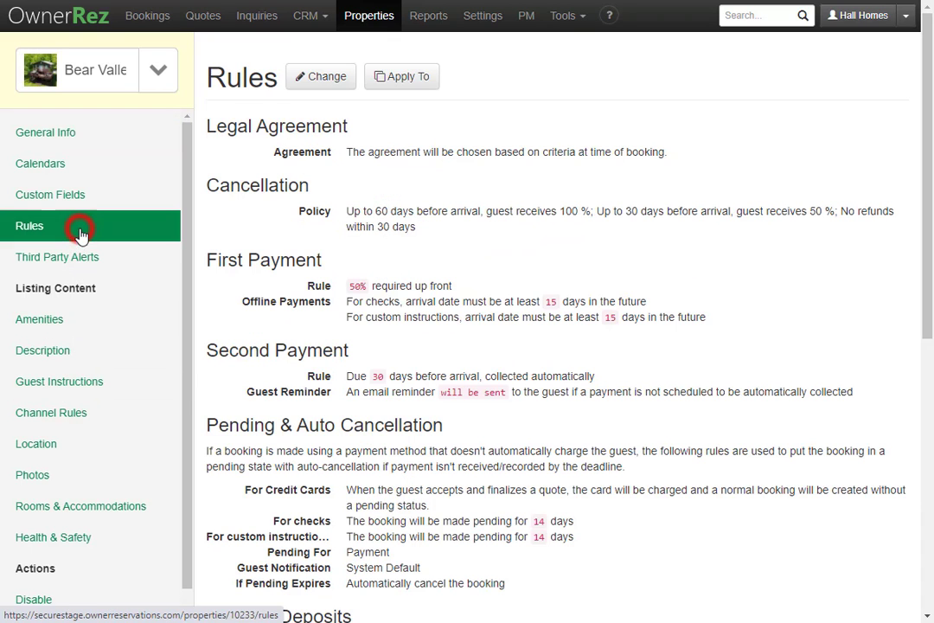
pyautogui.click(336, 75)
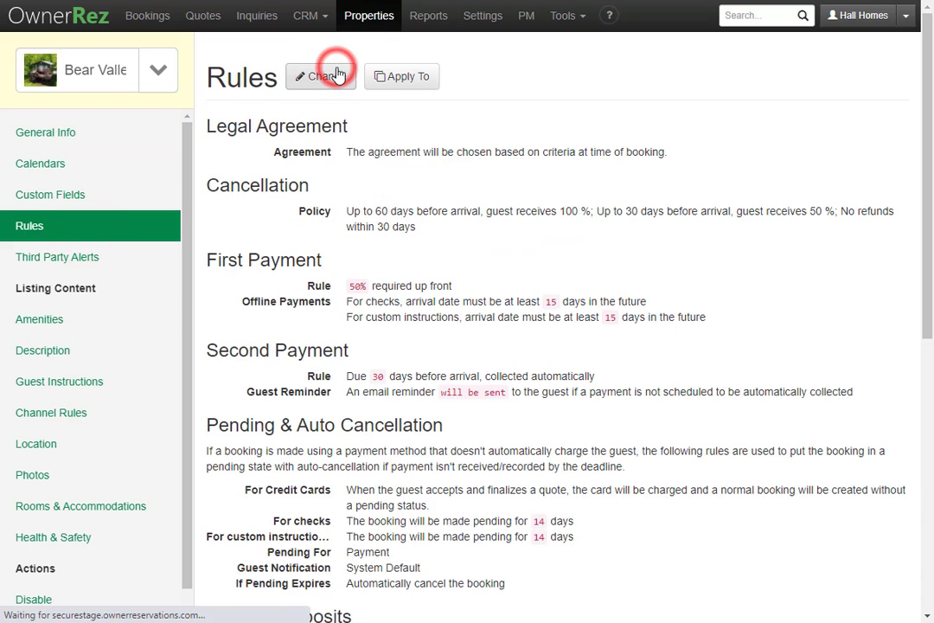
pyautogui.scroll(-10, 380, 313)
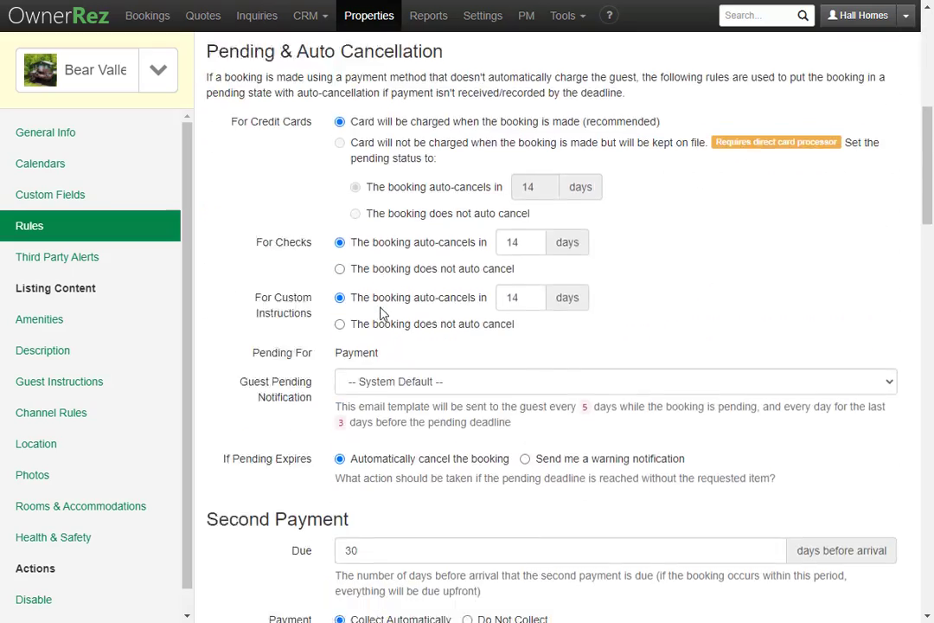
pyautogui.scroll(-10, 381, 313)
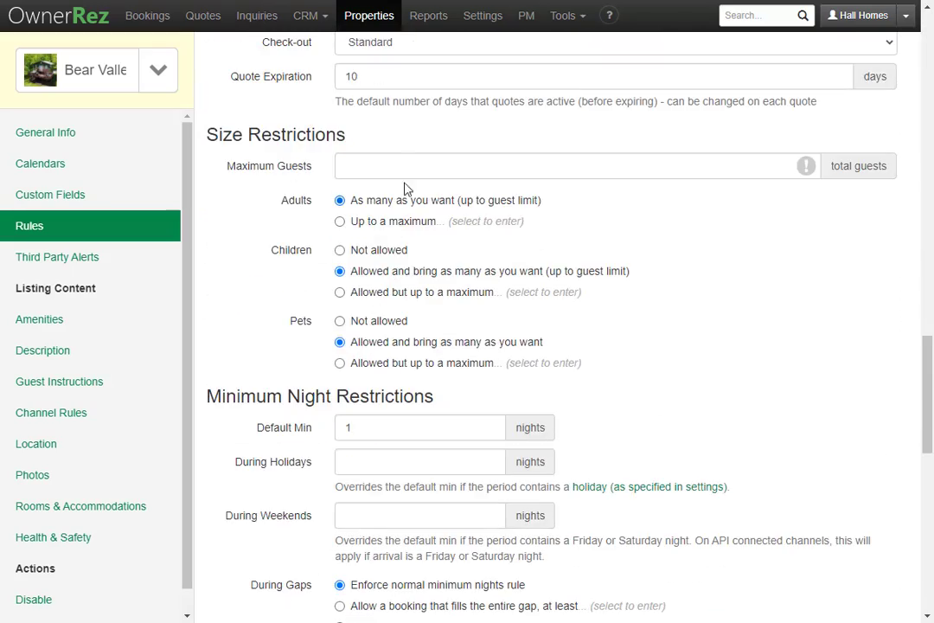
pyautogui.click(485, 168)
pyautogui.write('6')
pyautogui.click(386, 363)
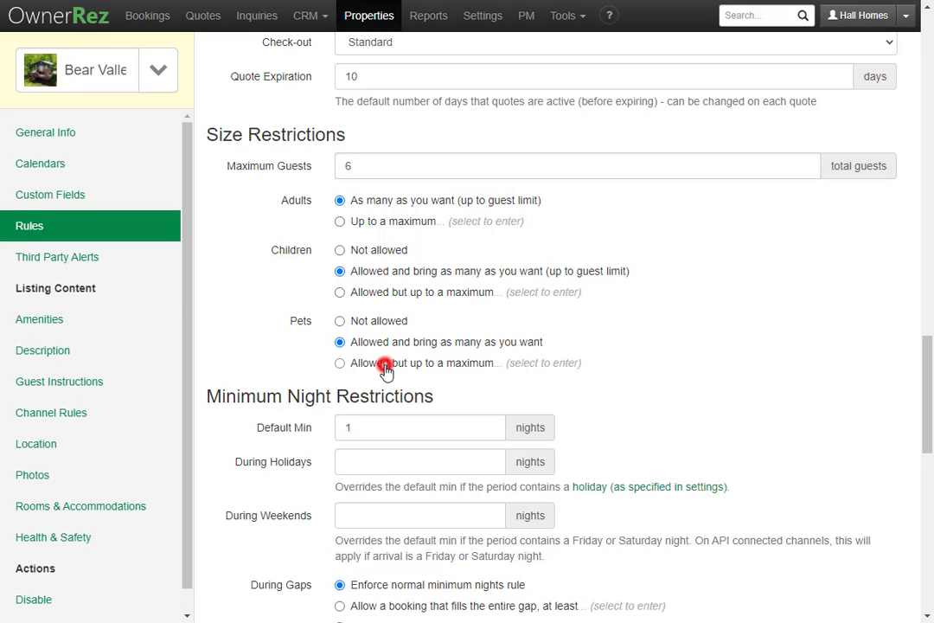
pyautogui.write('2')
pyautogui.scroll(-10, 492, 387)
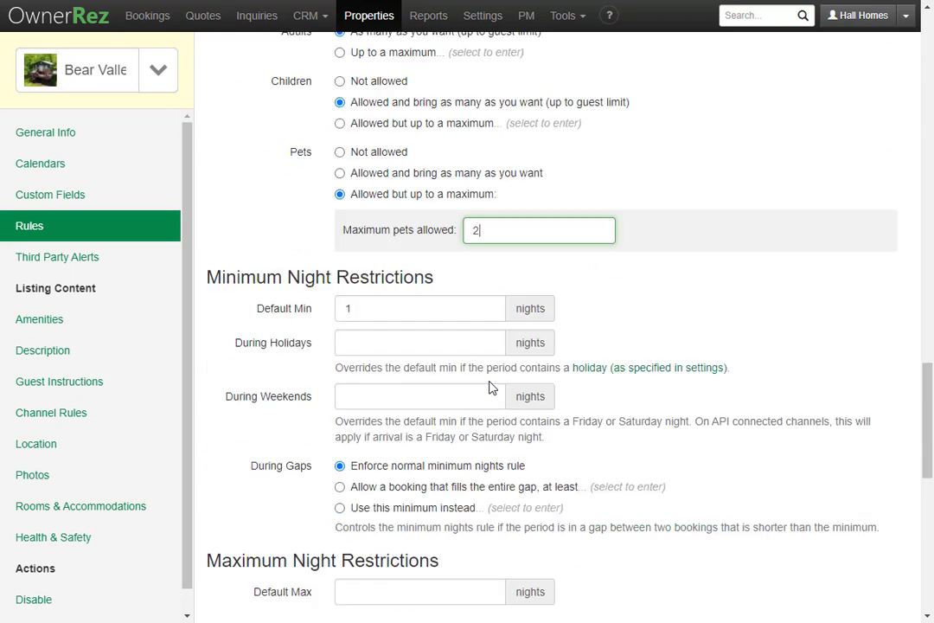
pyautogui.click(243, 545)
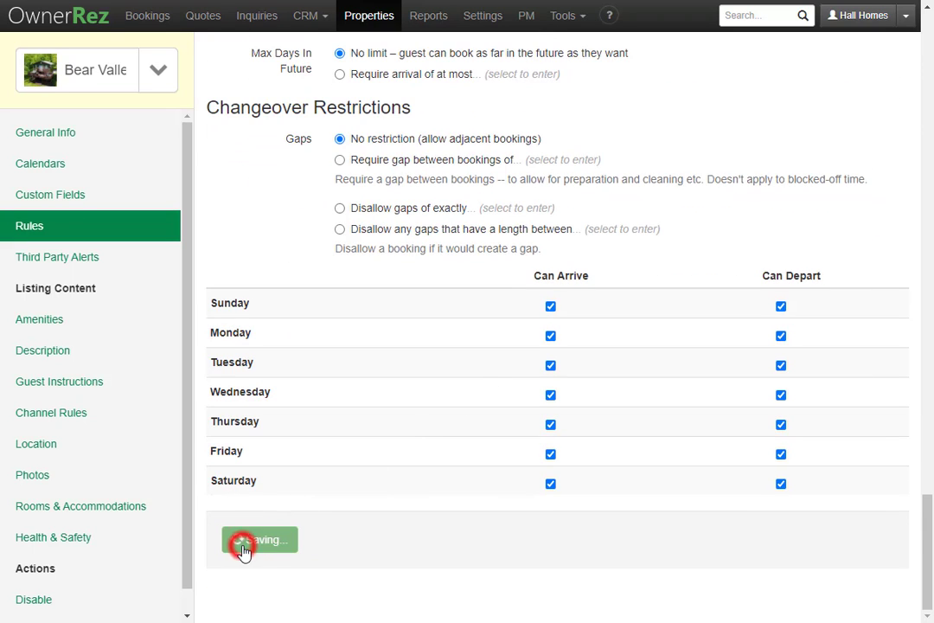
# Step: Re-run the Listing Quality Analyzer to confirm Bear Valley's errors are cleared
pyautogui.click(565, 19)
pyautogui.click(553, 237)
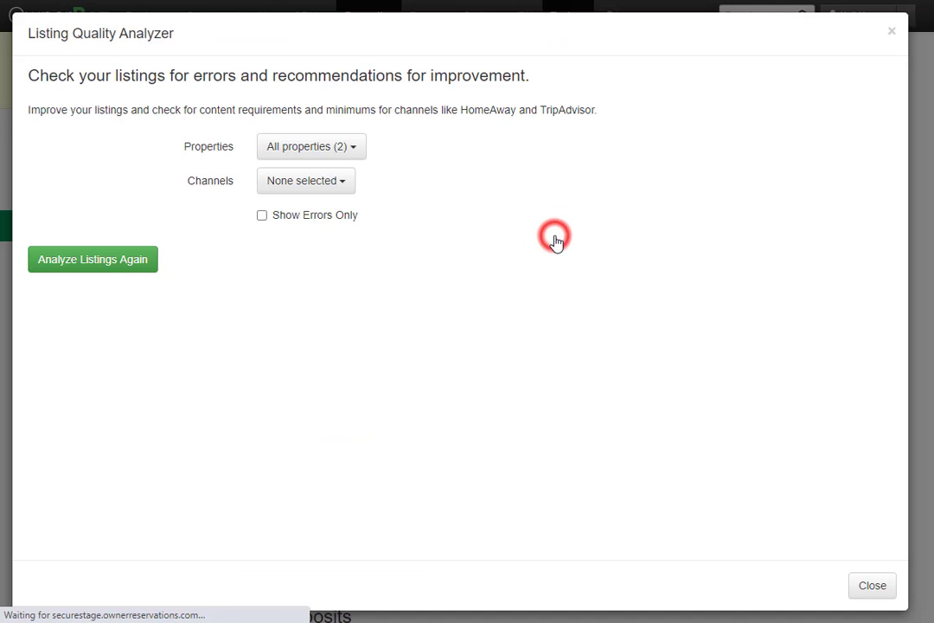
pyautogui.click(118, 268)
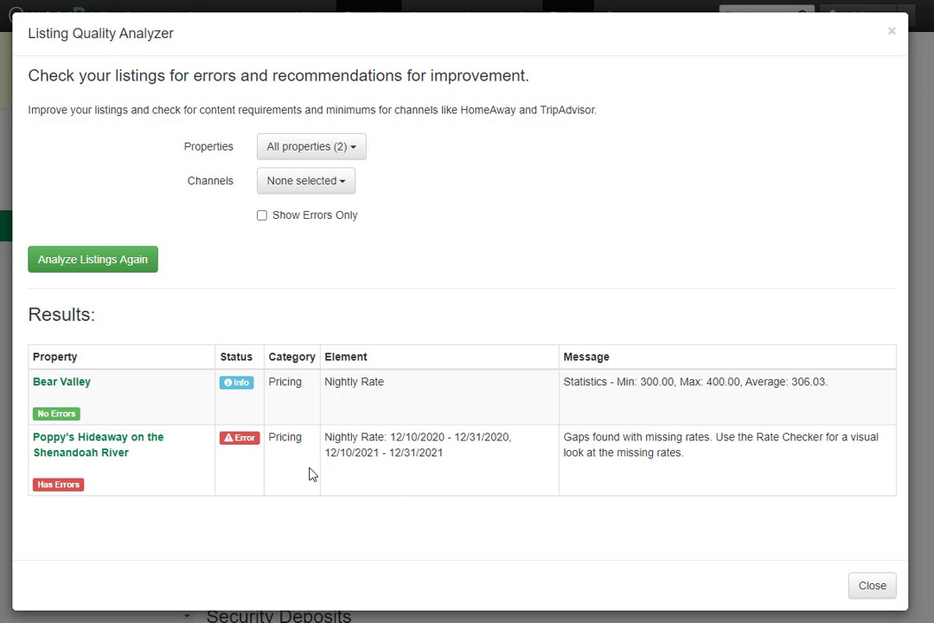
# Step: Close the analyzer and go to the Seasonal Rates table in Rates settings
pyautogui.click(868, 587)
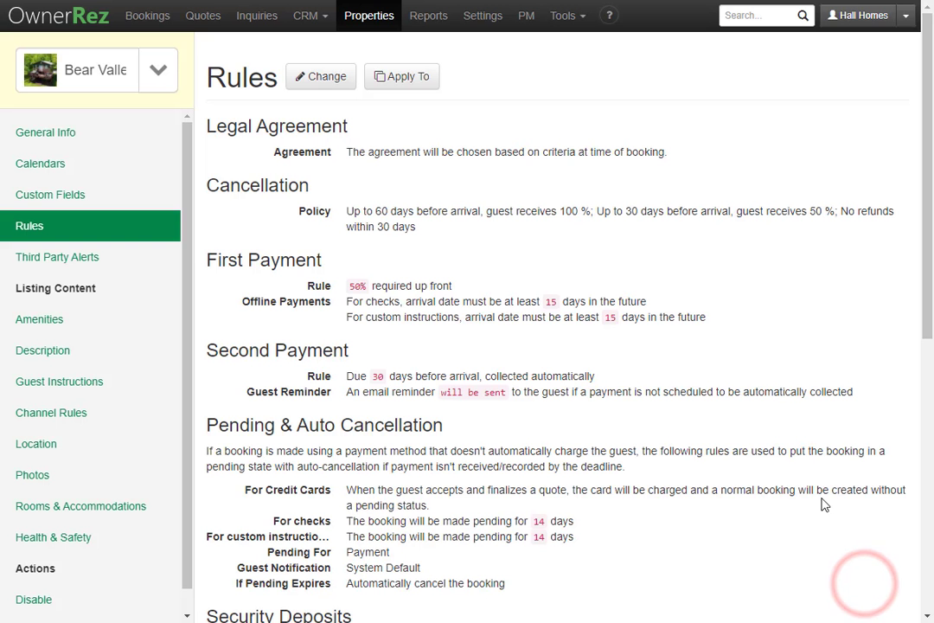
pyautogui.click(507, 22)
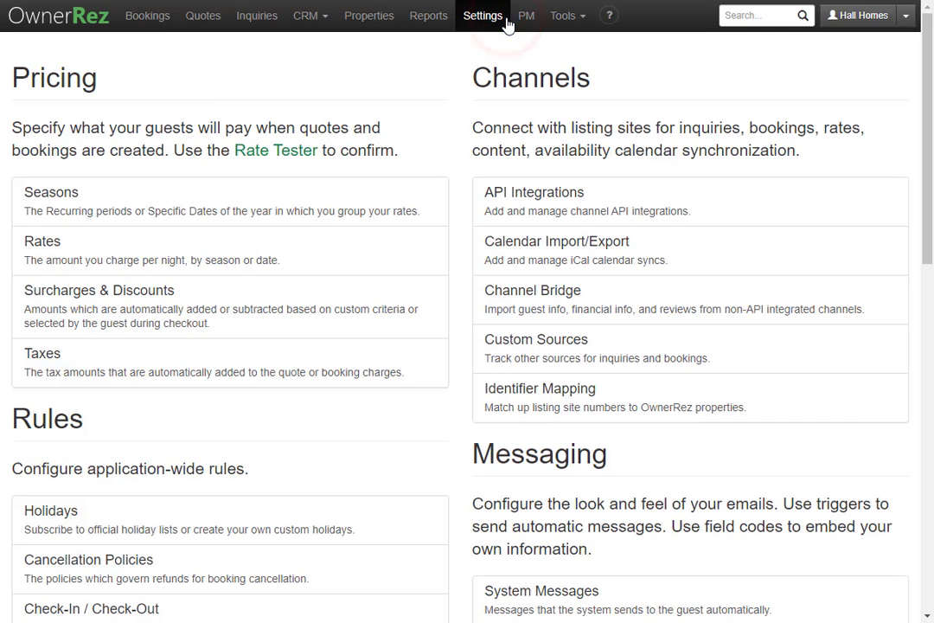
pyautogui.click(323, 255)
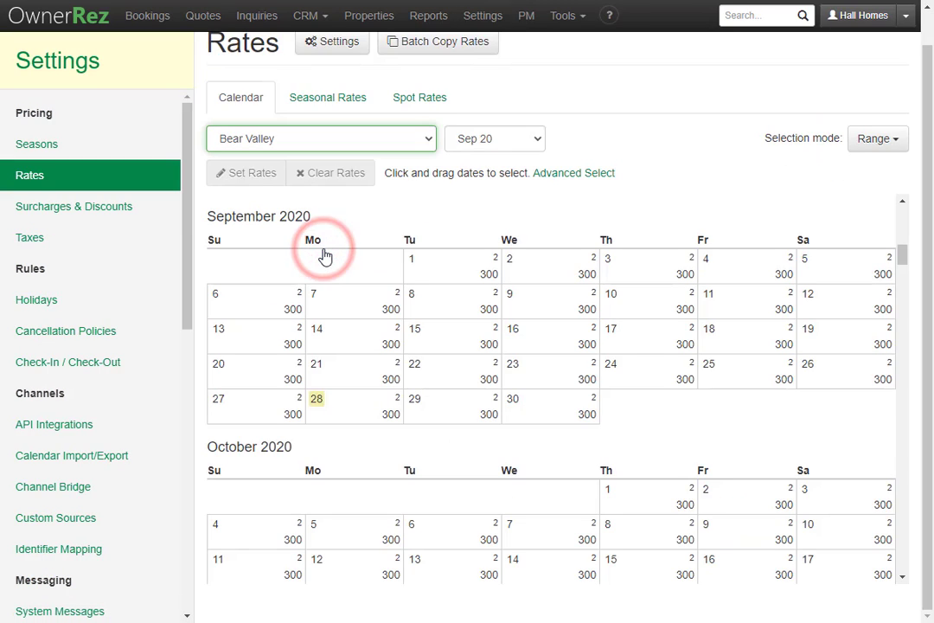
pyautogui.click(352, 102)
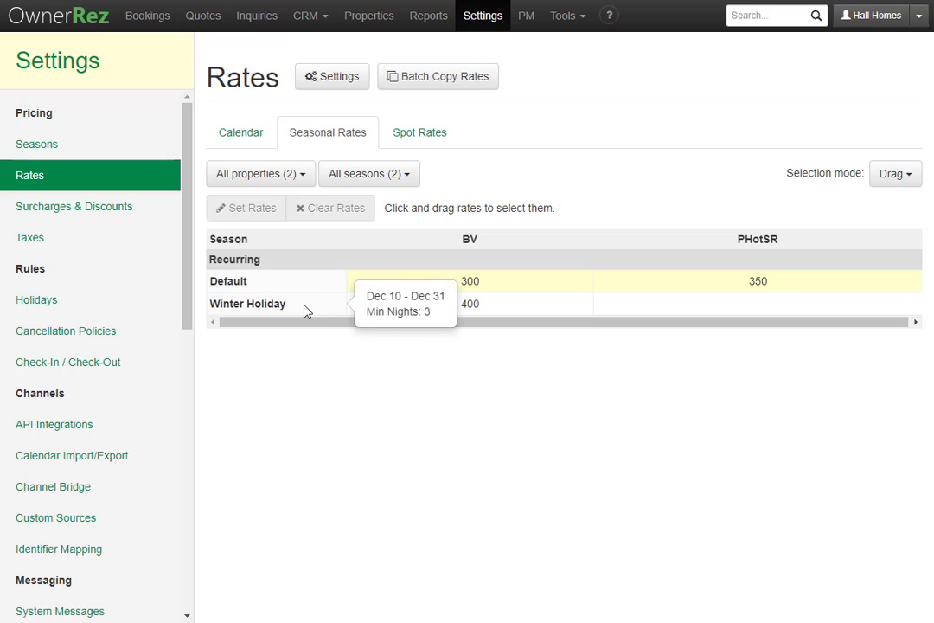
# Step: Give the empty Winter Holiday PHotSR cell a 400 nightly rate
pyautogui.click(726, 300)
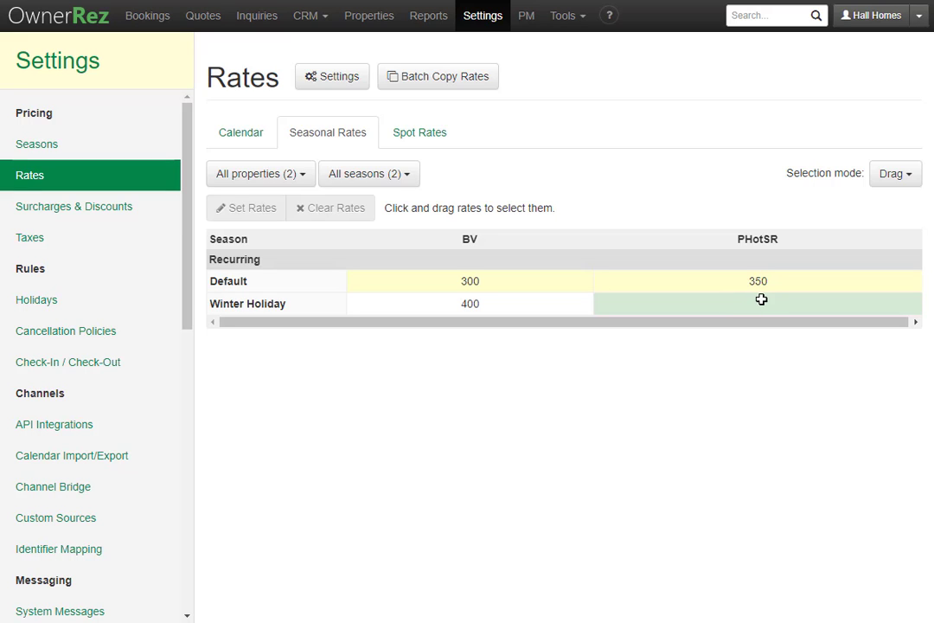
pyautogui.click(761, 299)
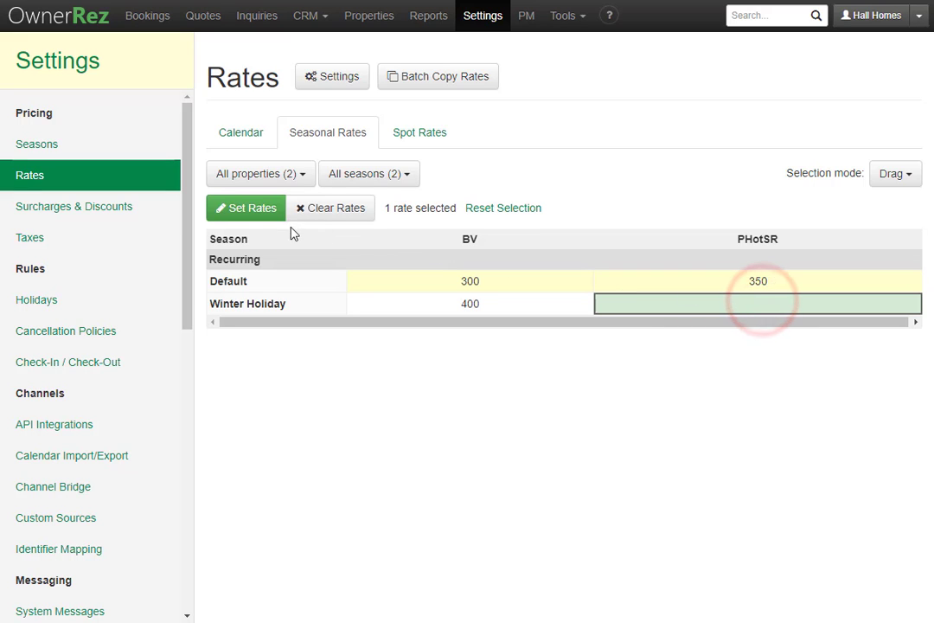
pyautogui.click(249, 212)
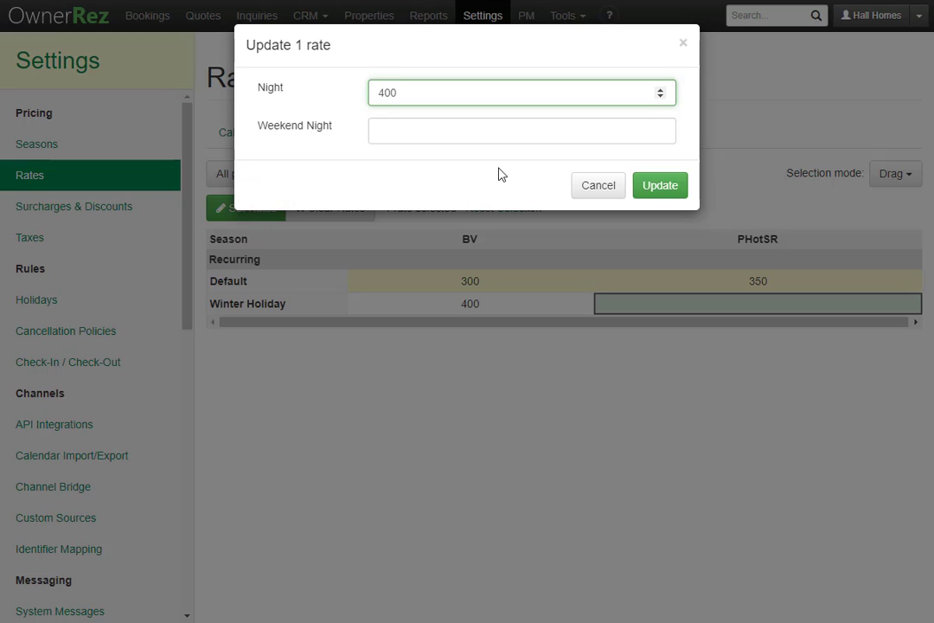
pyautogui.click(655, 189)
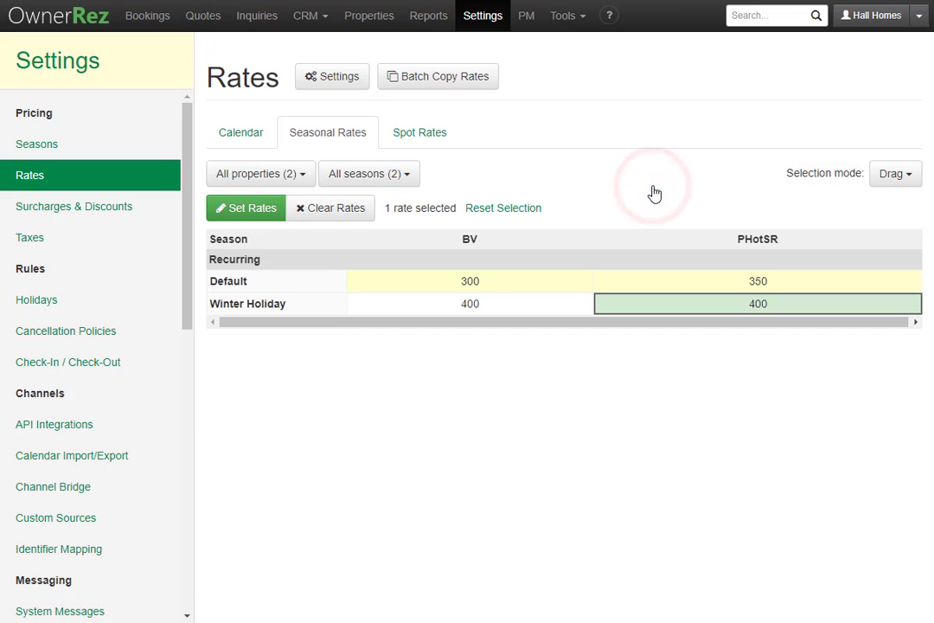
pyautogui.click(562, 15)
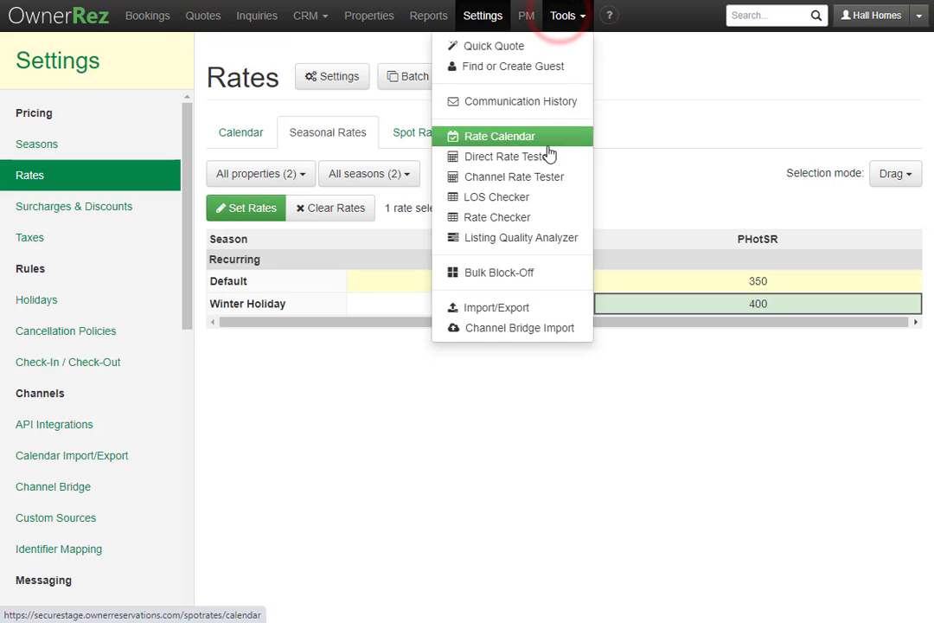
# Step: Re-run the Listing Quality Analyzer checked against the Home Away channel
pyautogui.click(544, 237)
pyautogui.click(100, 264)
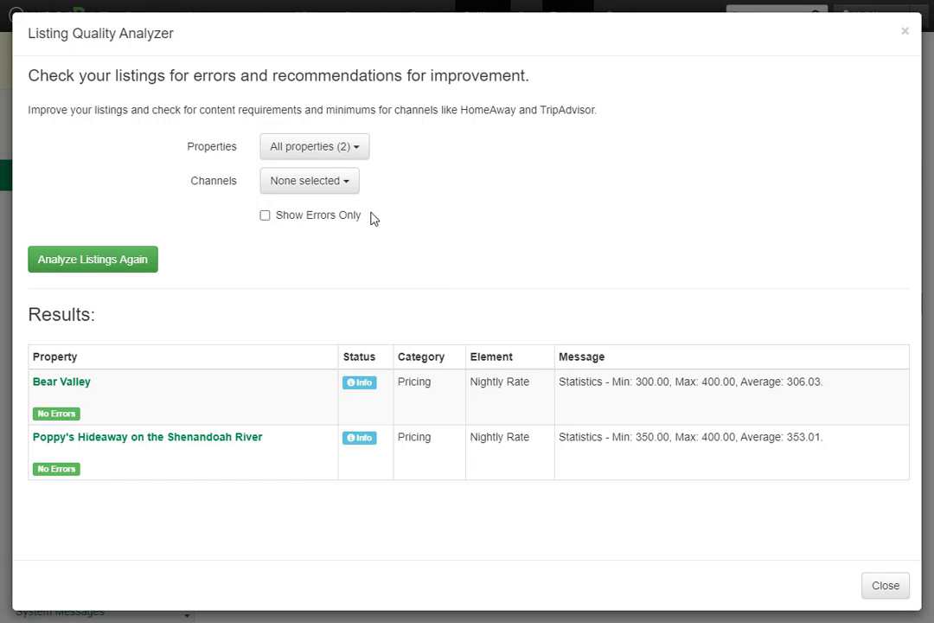
pyautogui.click(309, 180)
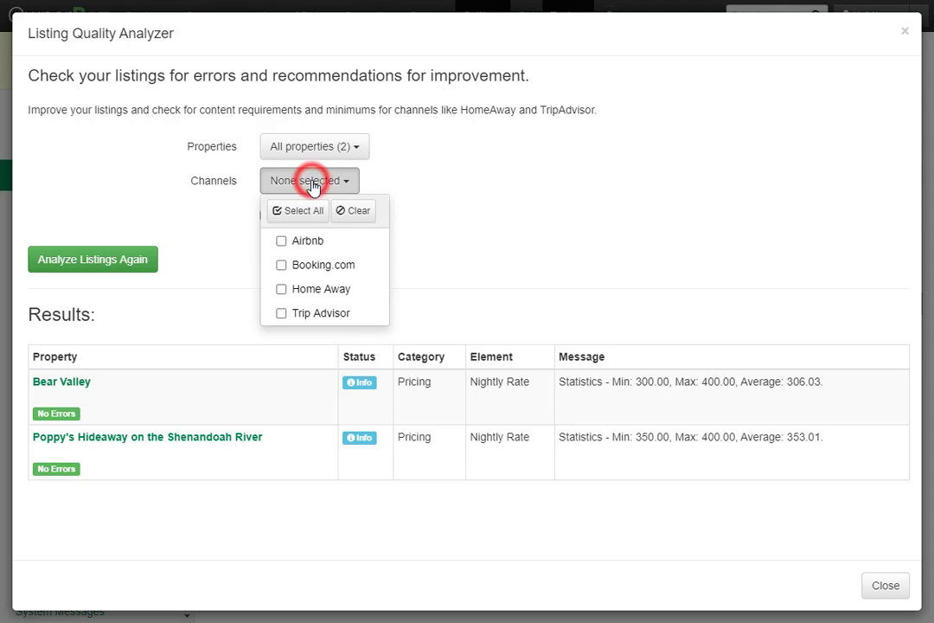
pyautogui.click(318, 291)
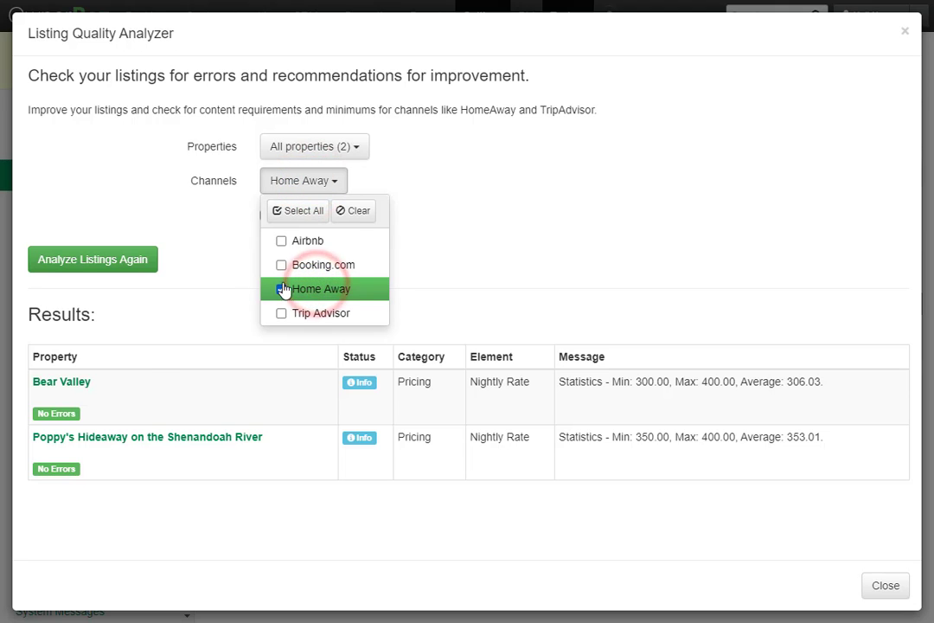
pyautogui.click(127, 268)
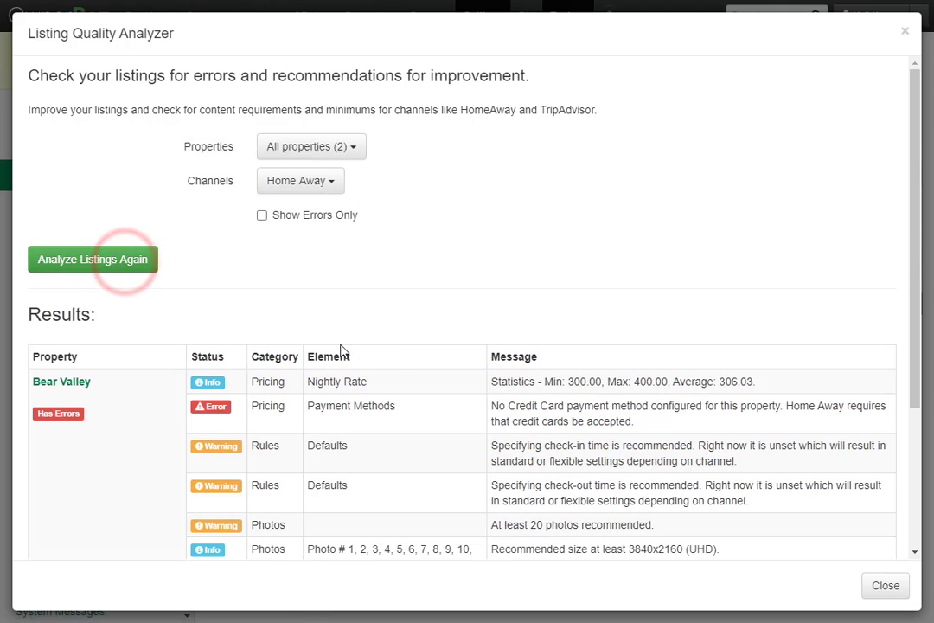
# Step: Review the Home Away results and confirm which channels are selected
pyautogui.scroll(-3, 403, 376)
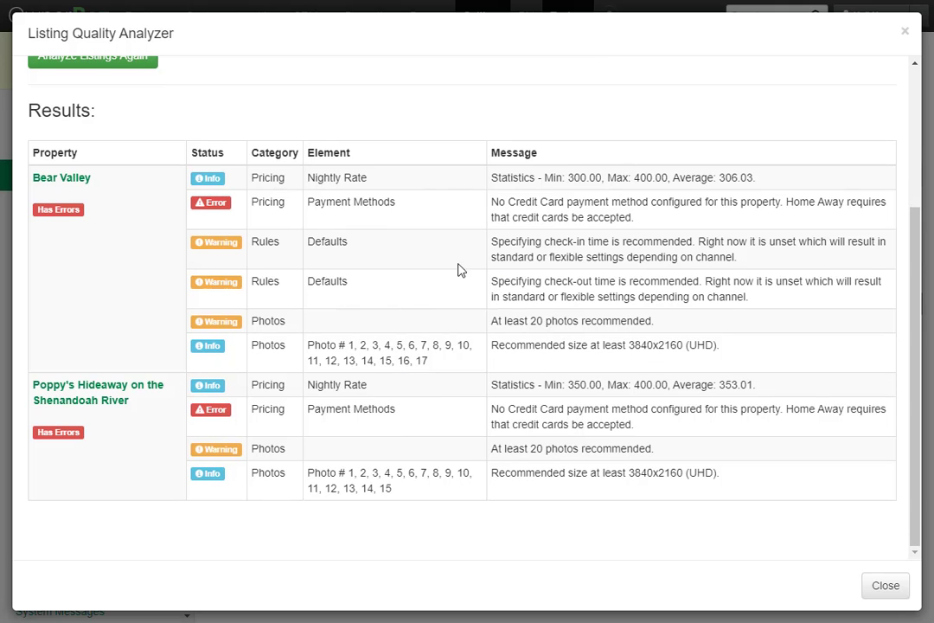
pyautogui.scroll(3, 459, 259)
pyautogui.click(287, 186)
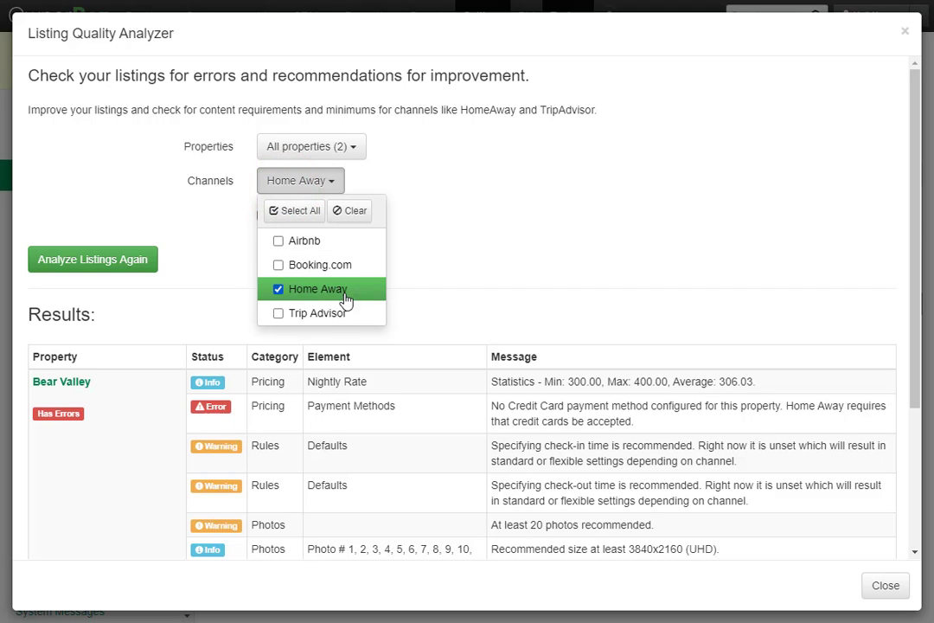
pyautogui.click(535, 309)
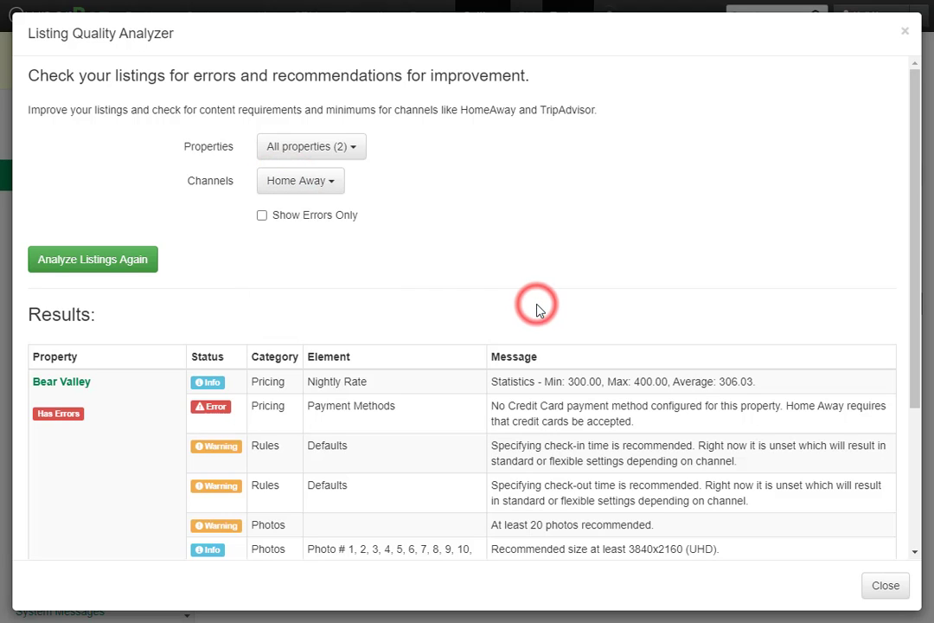
pyautogui.scroll(-4, 535, 285)
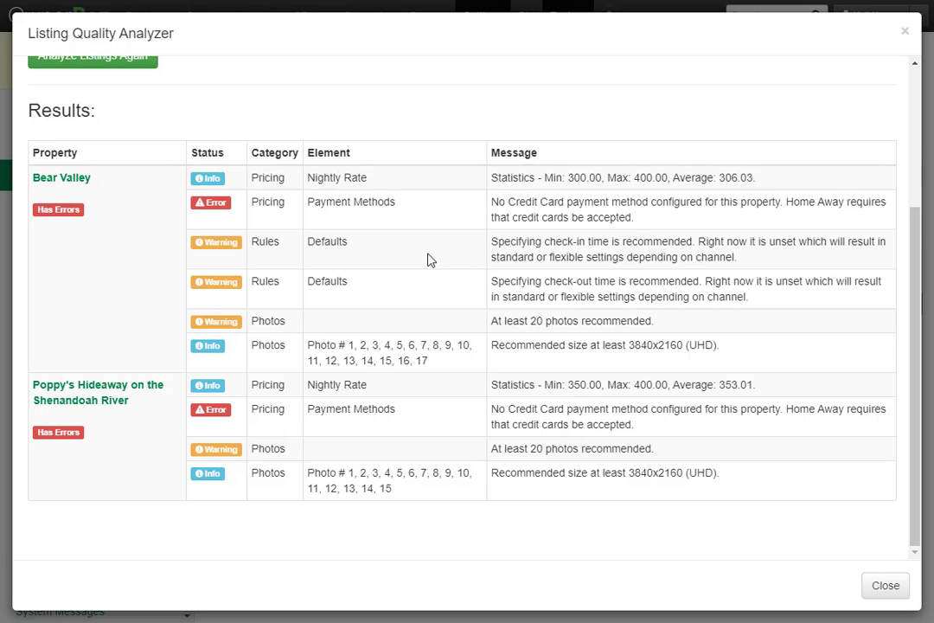
# Step: Edit Bear Valley's rules and set the default check-in to 11:00 AM
pyautogui.click(61, 177)
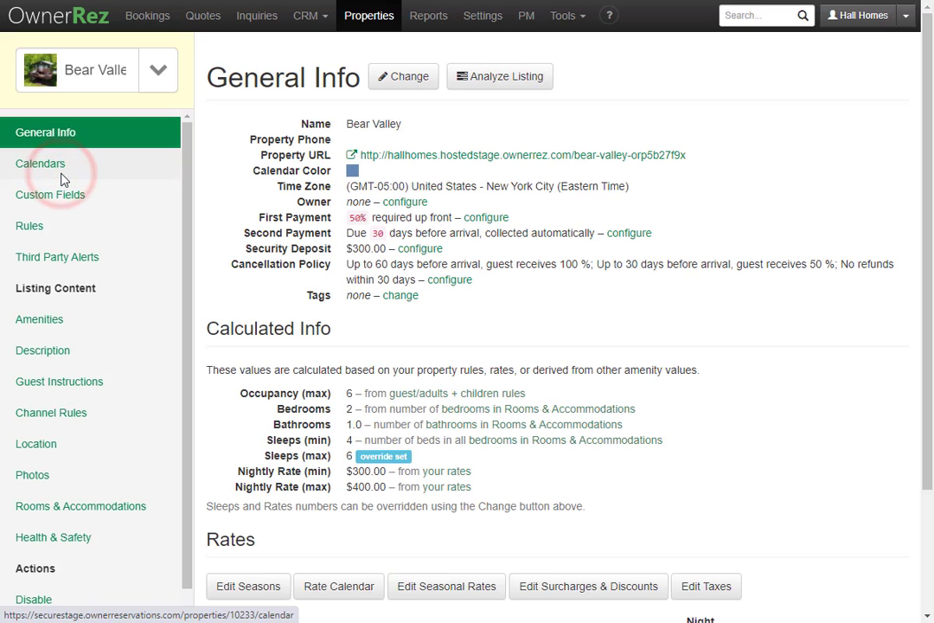
pyautogui.click(86, 228)
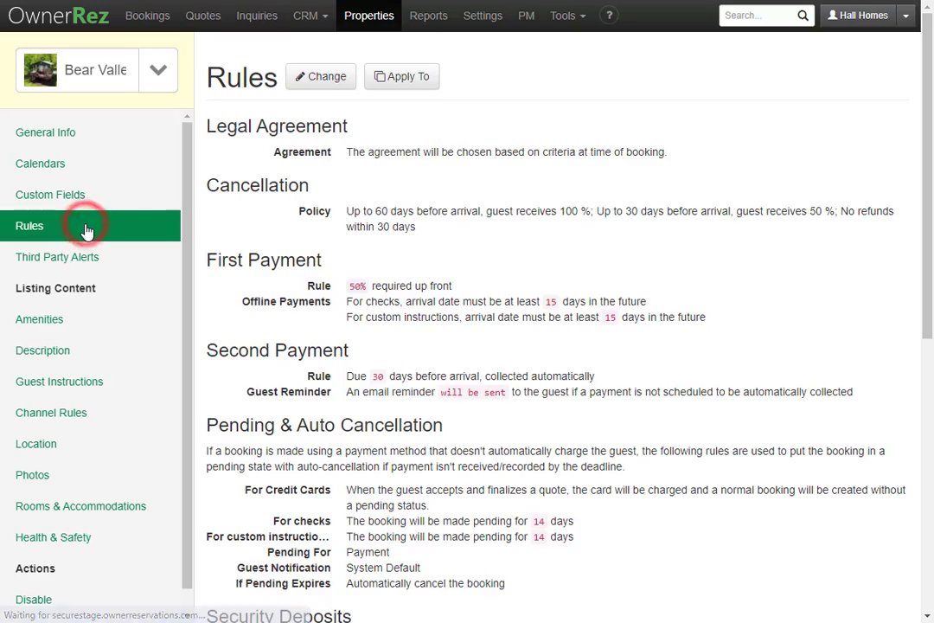
pyautogui.click(389, 78)
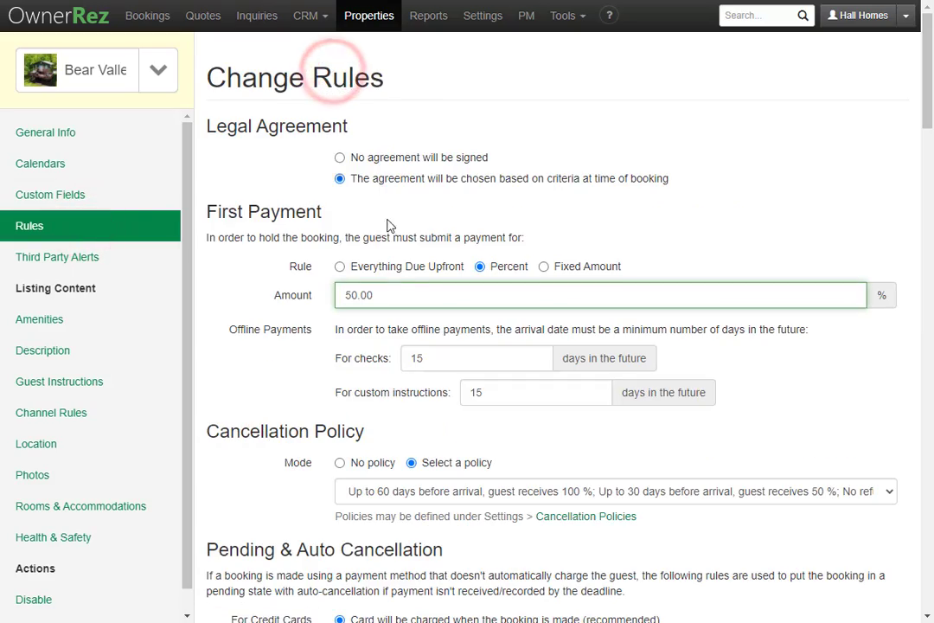
pyautogui.scroll(-10, 396, 284)
pyautogui.scroll(-6, 396, 283)
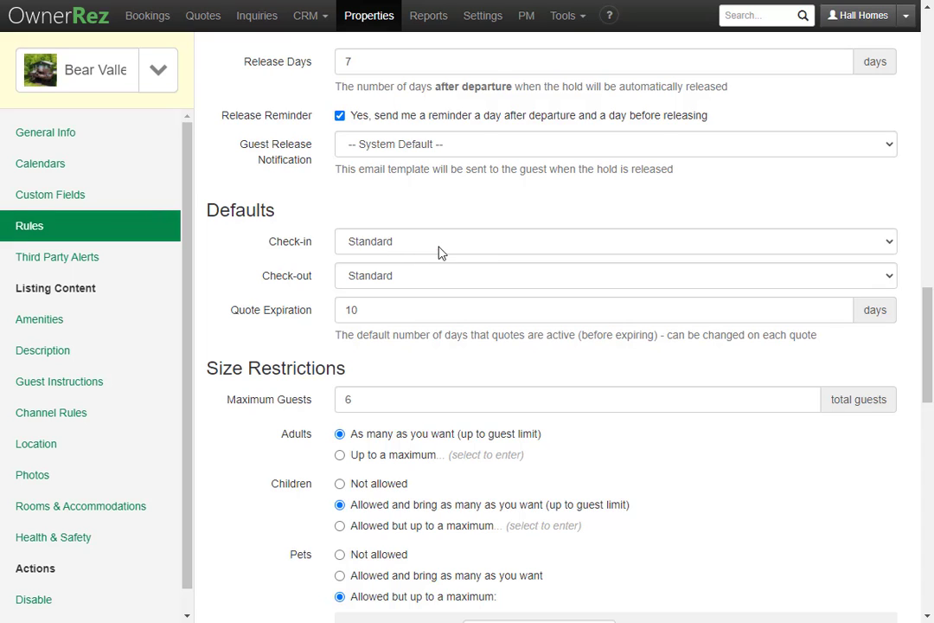
pyautogui.click(439, 245)
pyautogui.scroll(-4, 439, 339)
pyautogui.scroll(-4, 439, 339)
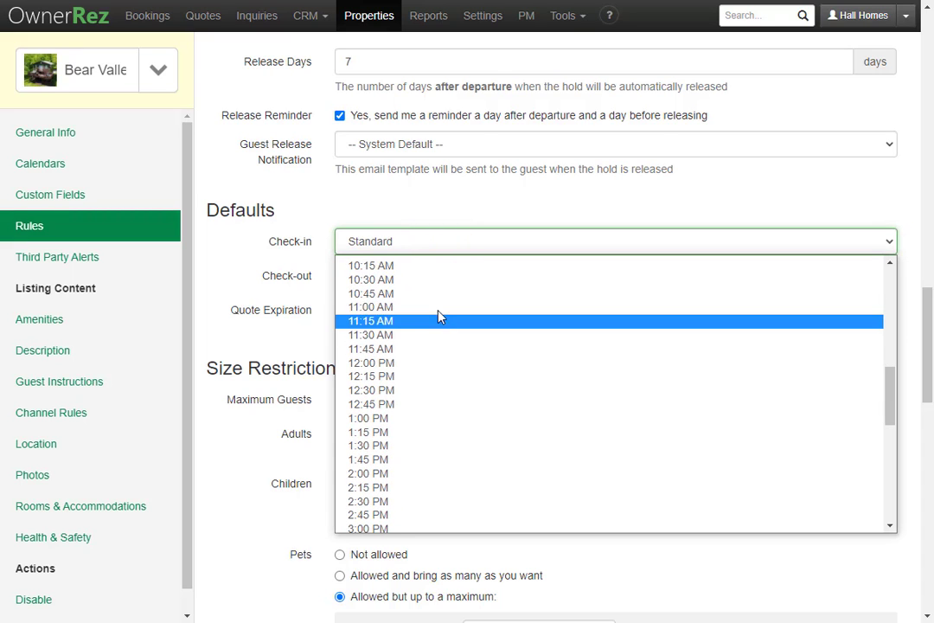
pyautogui.click(423, 314)
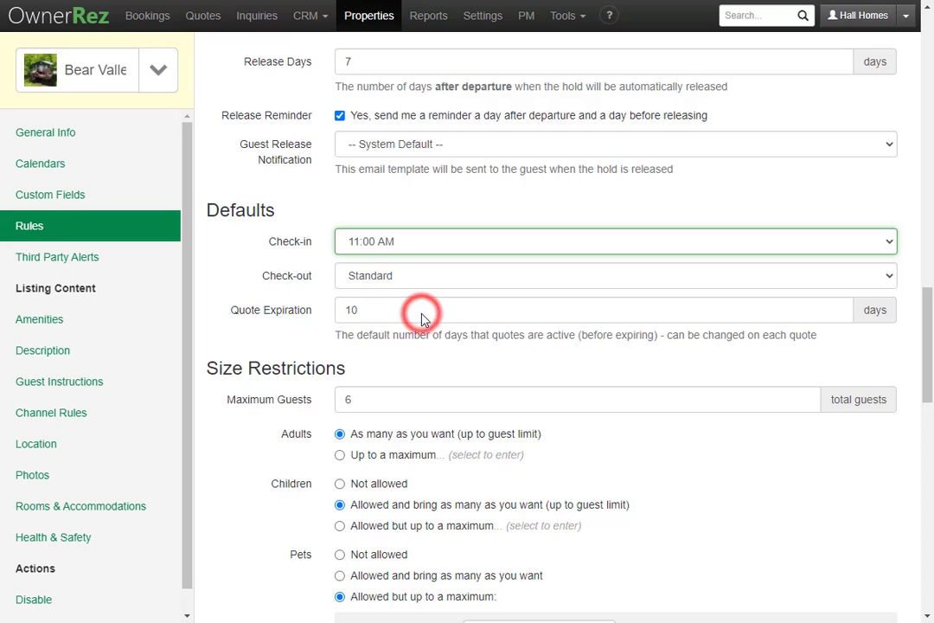
# Step: Set Bear Valley's default check-out to 4:00 PM and save the rules
pyautogui.click(412, 277)
pyautogui.scroll(-15, 460, 389)
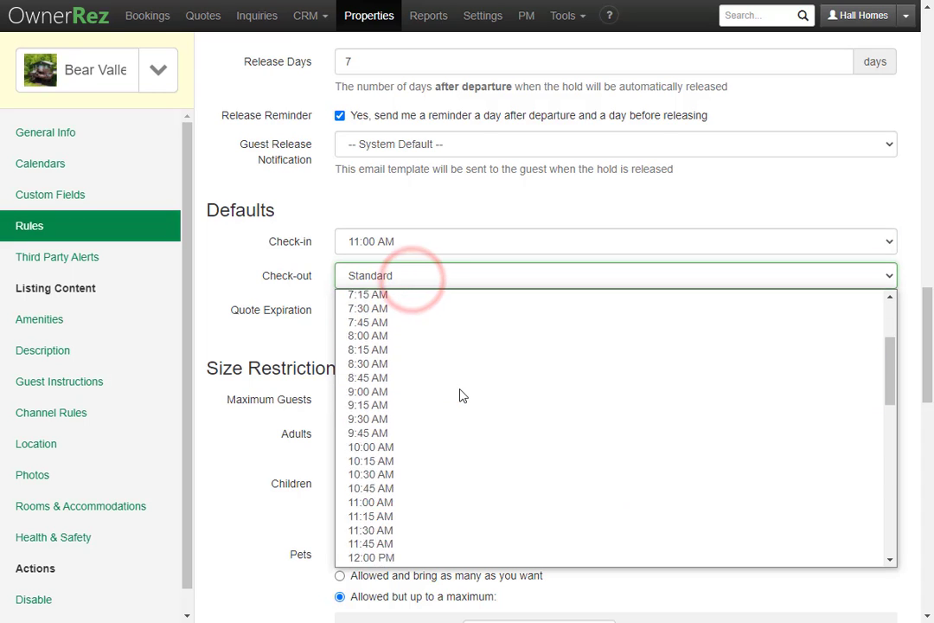
pyautogui.scroll(4, 456, 390)
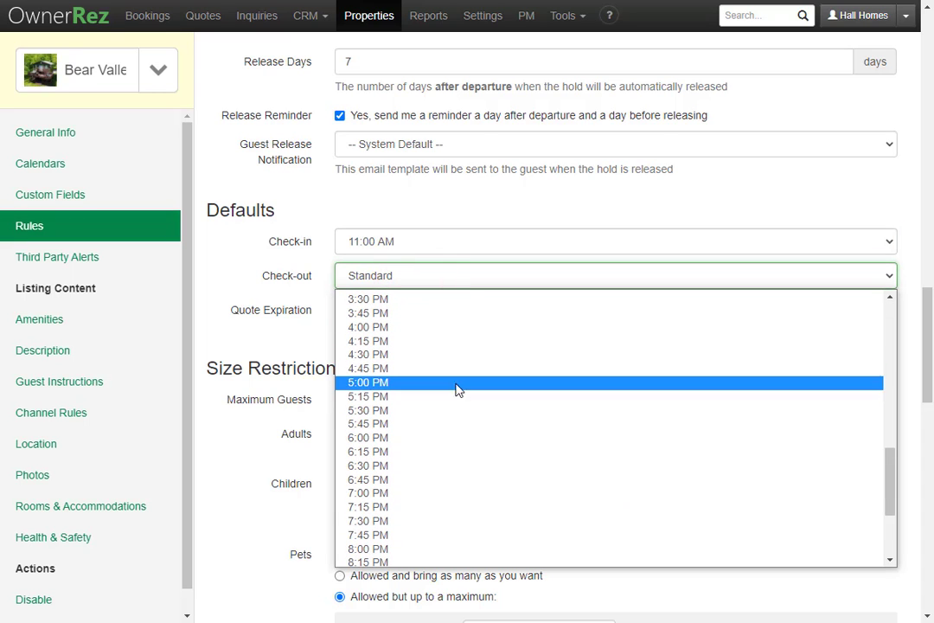
pyautogui.click(450, 329)
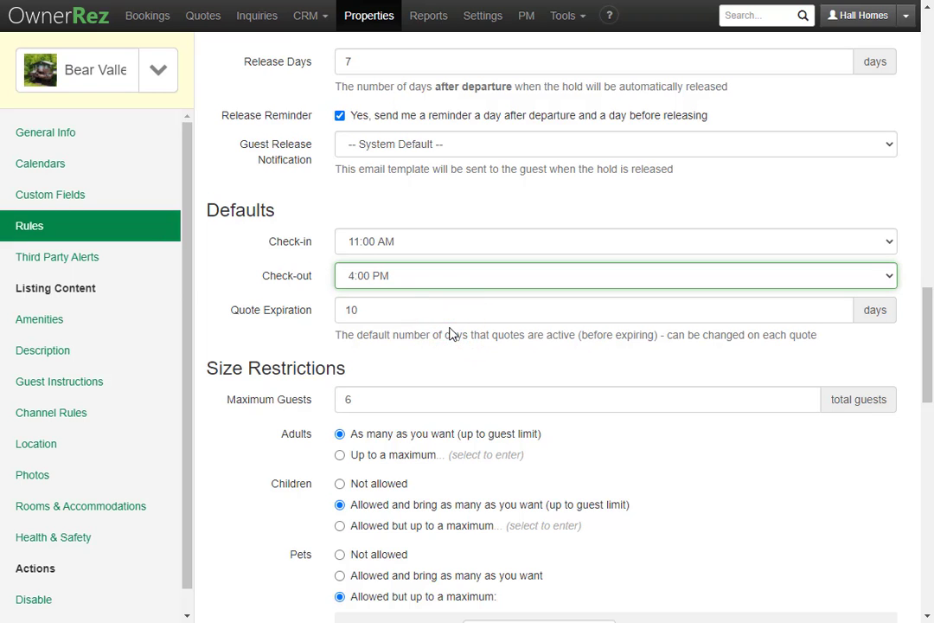
pyautogui.scroll(-15, 450, 331)
pyautogui.click(247, 546)
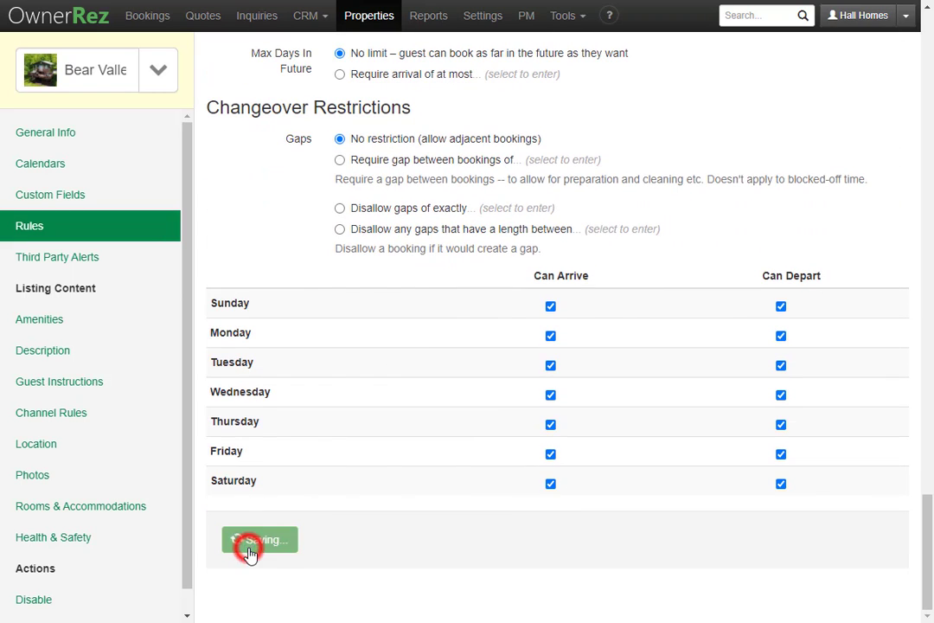
# Step: Re-run the Home Away analysis to confirm the check-in and check-out warnings are gone
pyautogui.click(563, 16)
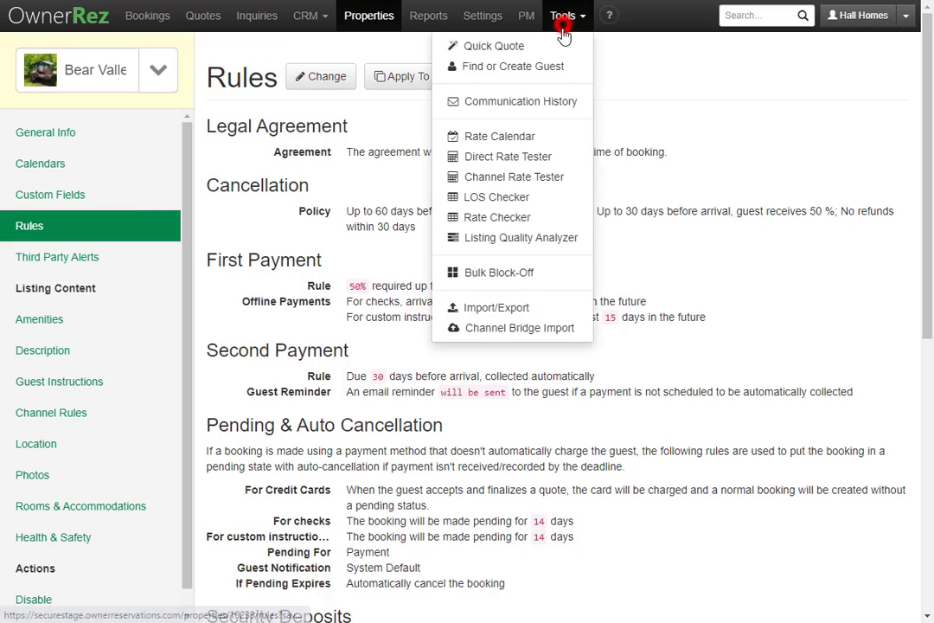
pyautogui.click(532, 237)
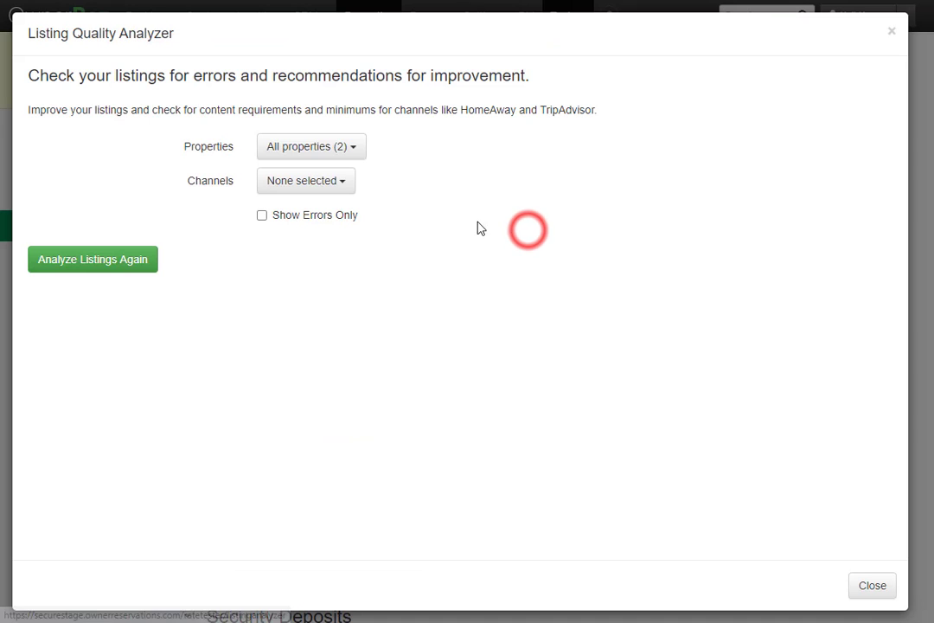
pyautogui.click(334, 182)
pyautogui.click(346, 289)
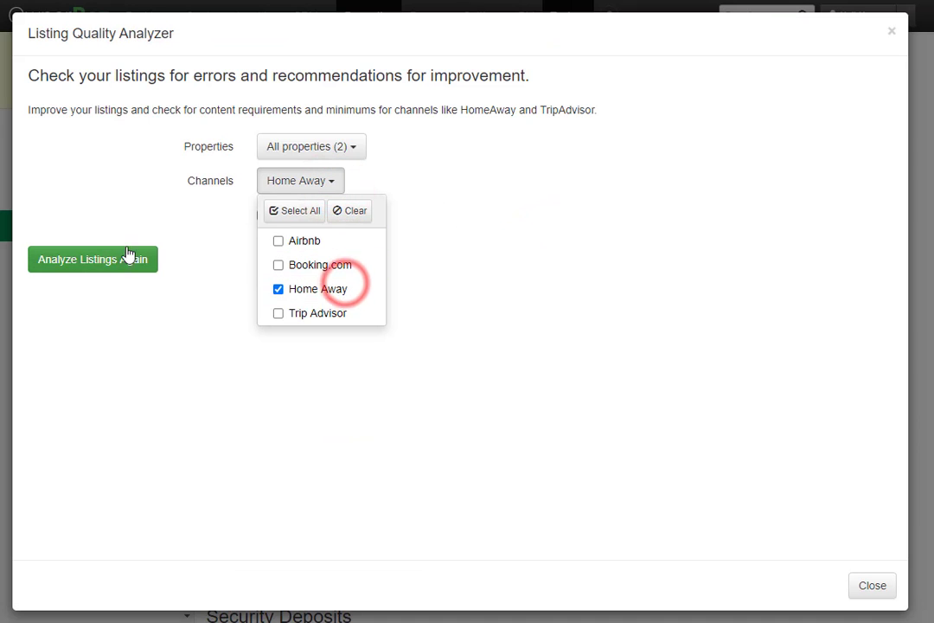
pyautogui.click(100, 259)
pyautogui.scroll(-3, 381, 403)
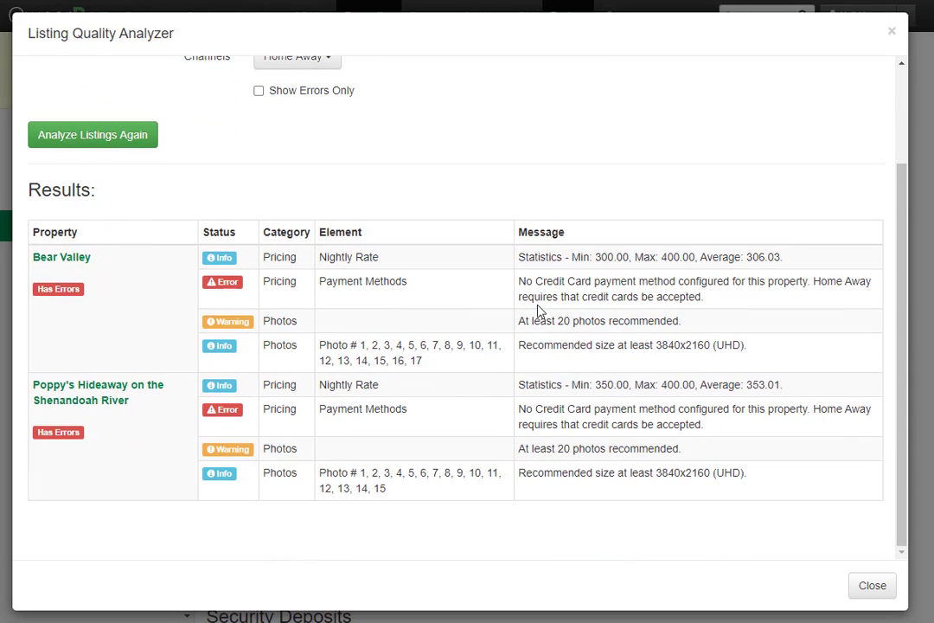